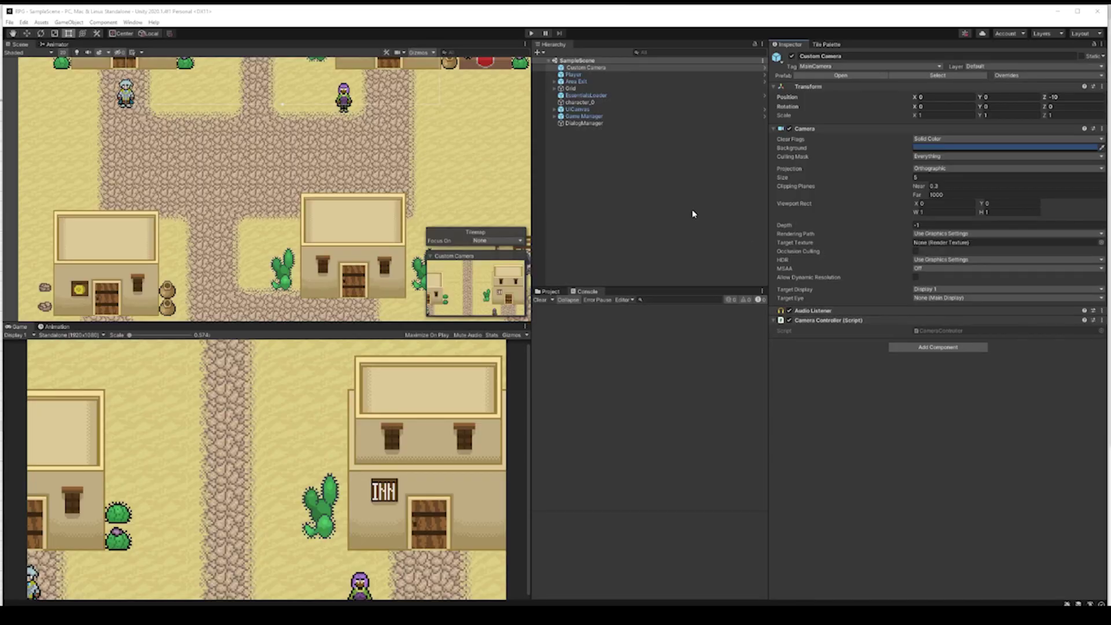
# Open the PlayerController script from Assets/Scripts in Visual Studio.
pyautogui.click(553, 291)
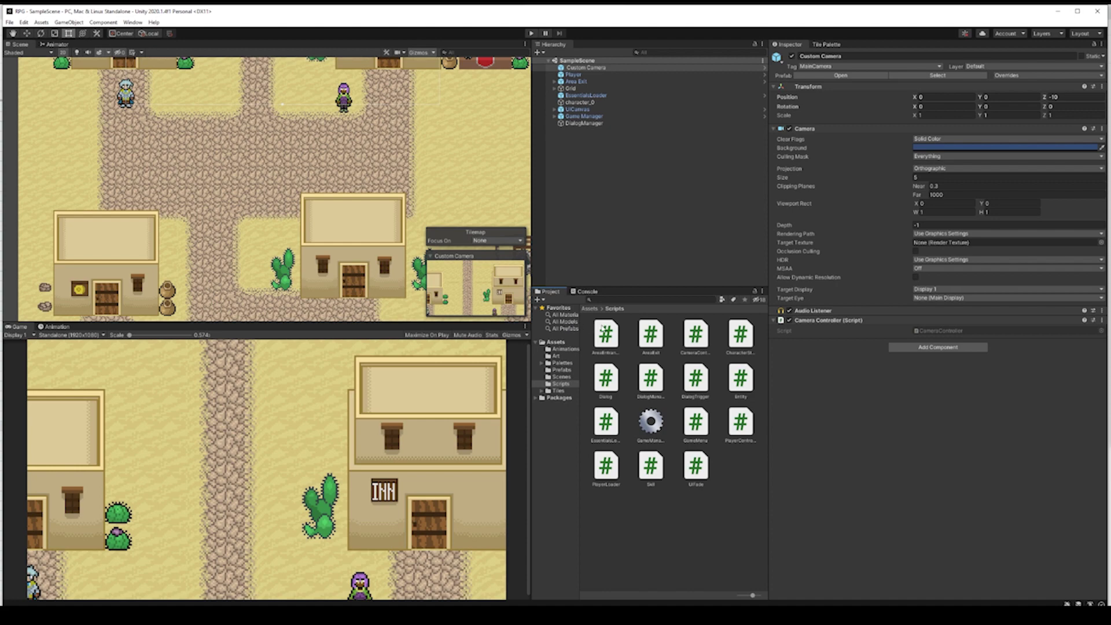
pyautogui.click(746, 418)
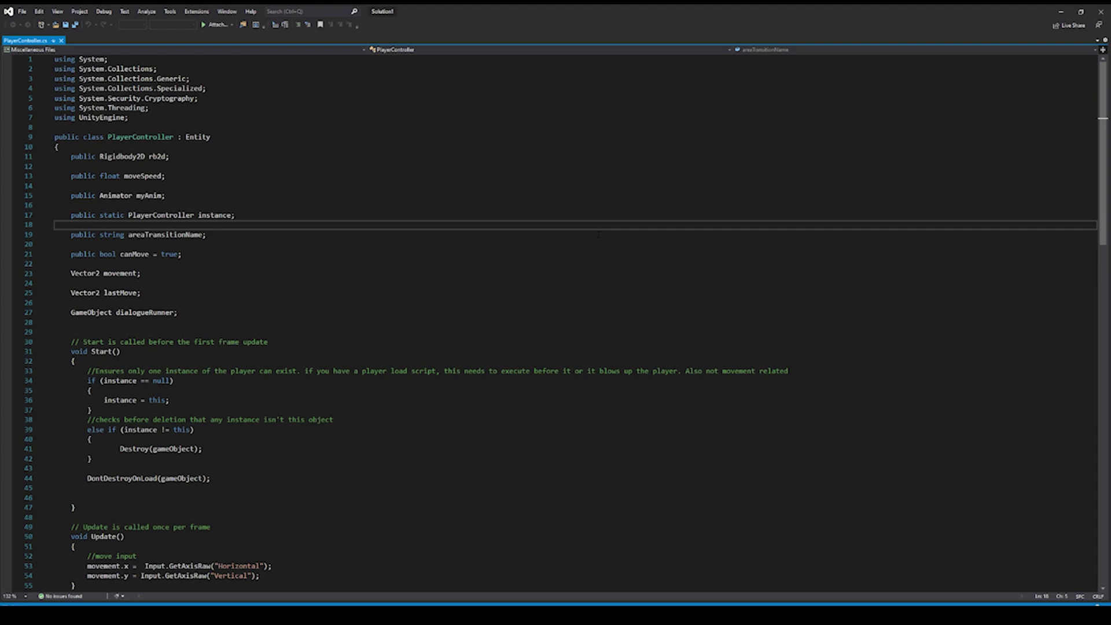
# Read PlayerController.cs down to the end of the file, then close Visual Studio.
pyautogui.scroll(-7, 598, 235)
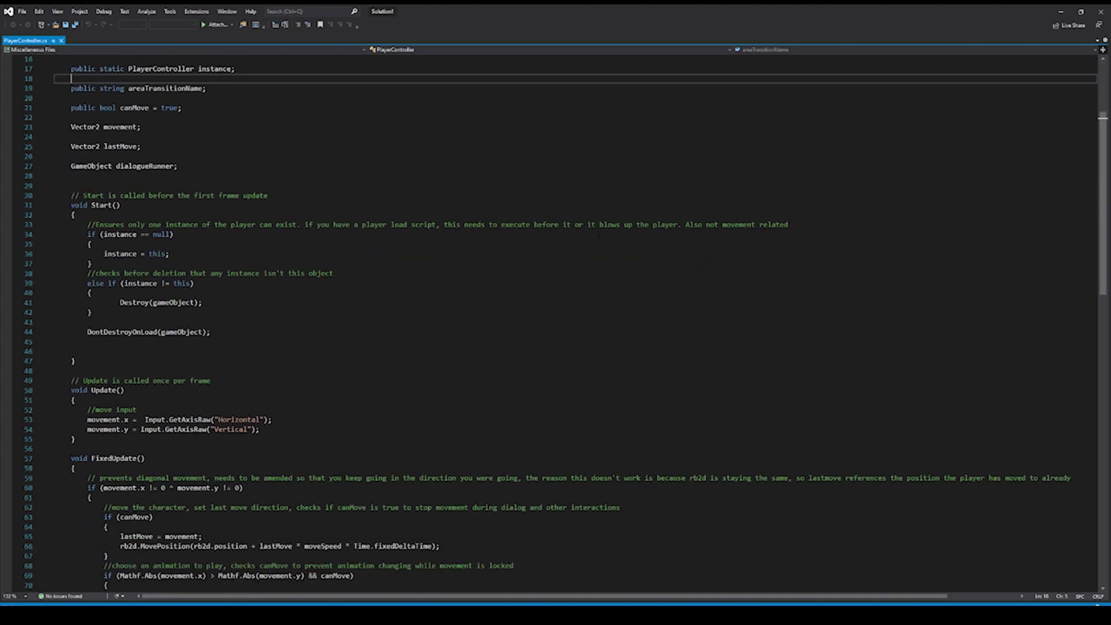
pyautogui.scroll(-1, 598, 234)
pyautogui.scroll(-7, 599, 234)
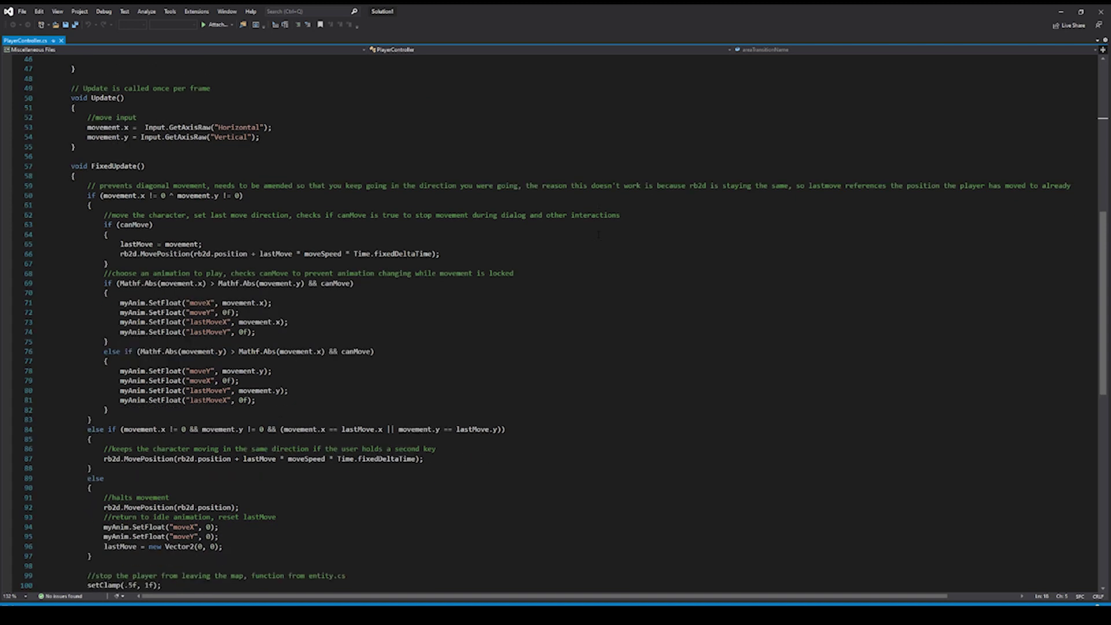
pyautogui.scroll(-5, 598, 235)
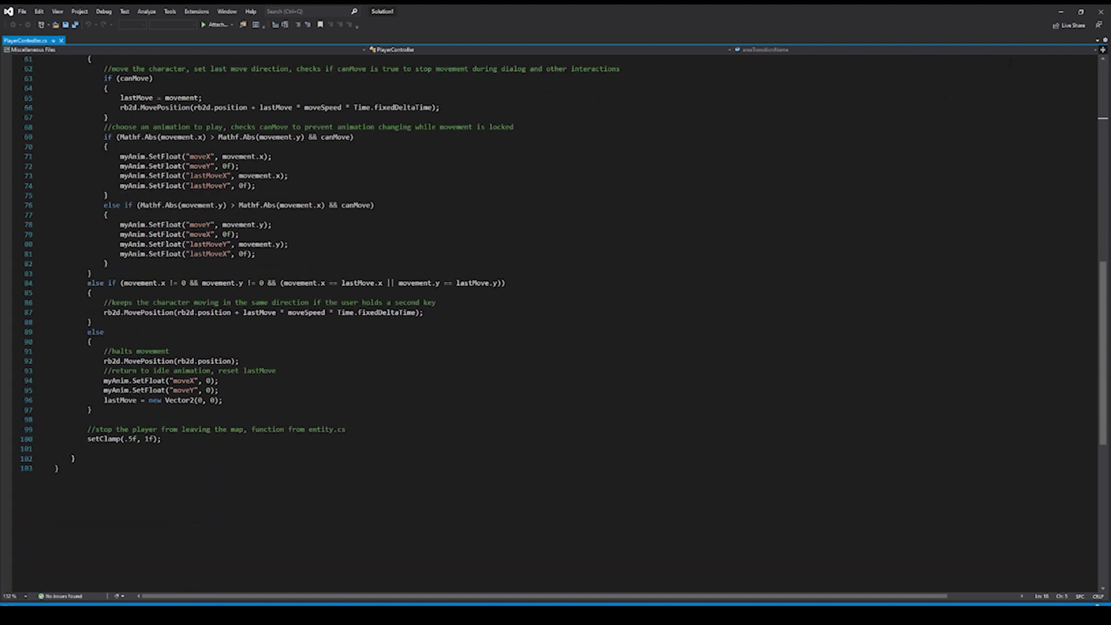
pyautogui.click(1099, 17)
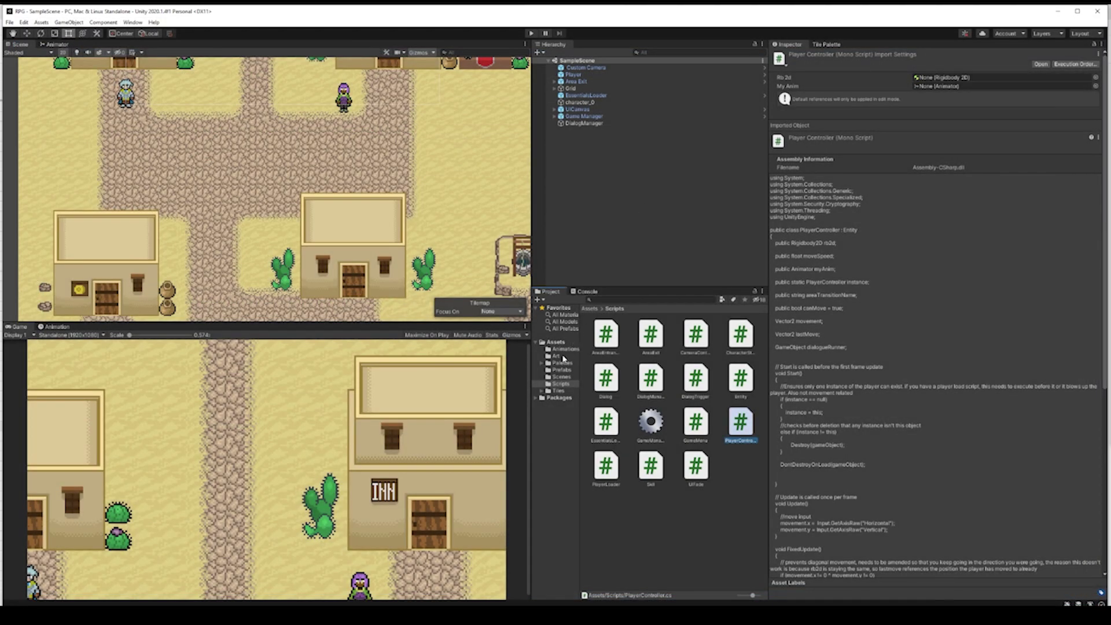
# Browse the Art folder's character, desert tileset and wizard sprite sheets.
pyautogui.click(556, 356)
pyautogui.click(601, 377)
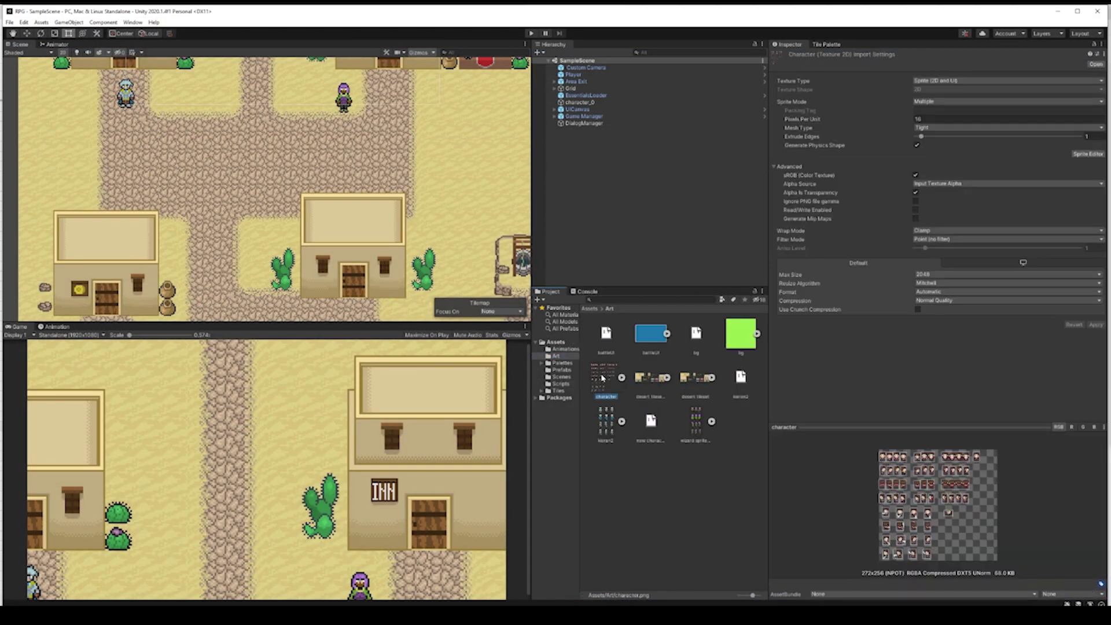
pyautogui.click(657, 381)
pyautogui.click(684, 380)
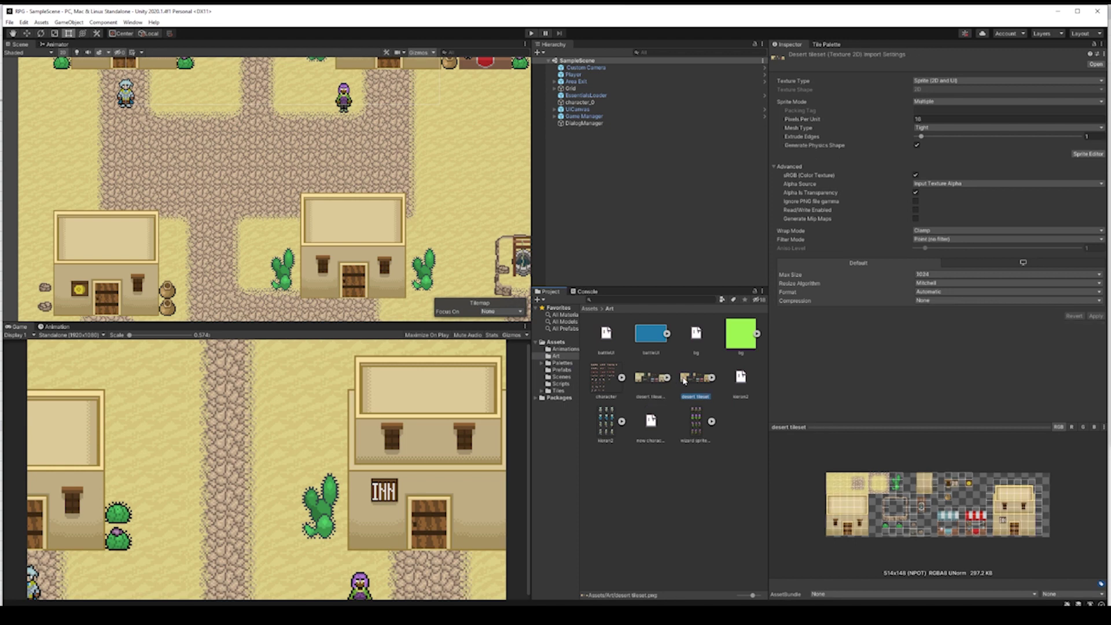
pyautogui.click(692, 419)
# Inspect the kieran2 sprite sheet, preview it full size in Photos, then start the game.
pyautogui.click(606, 424)
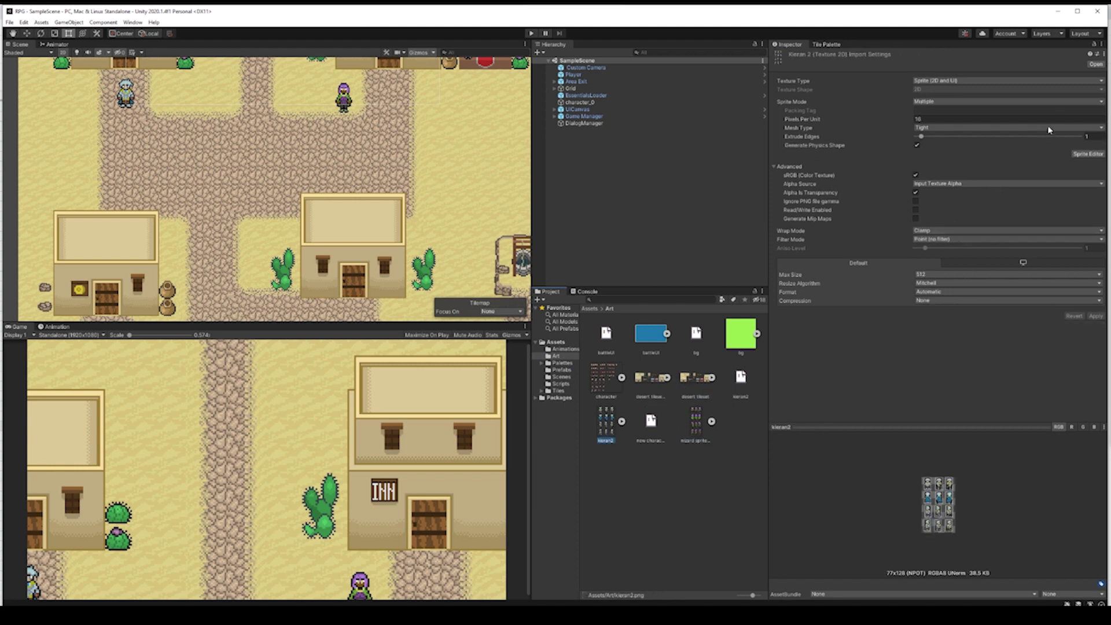
pyautogui.click(1095, 64)
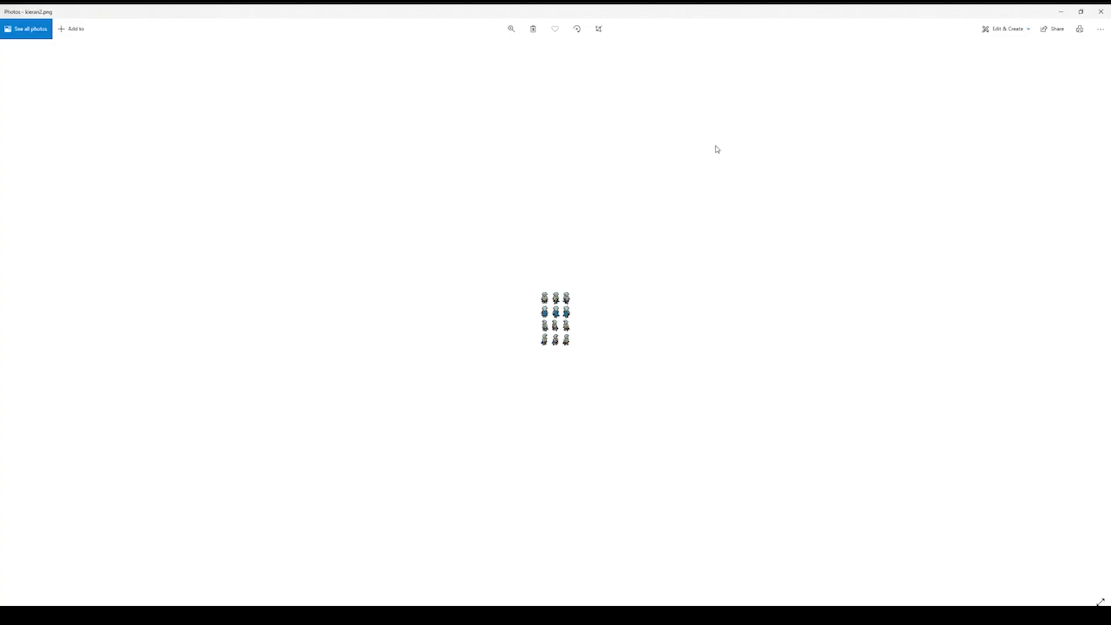
pyautogui.click(1100, 11)
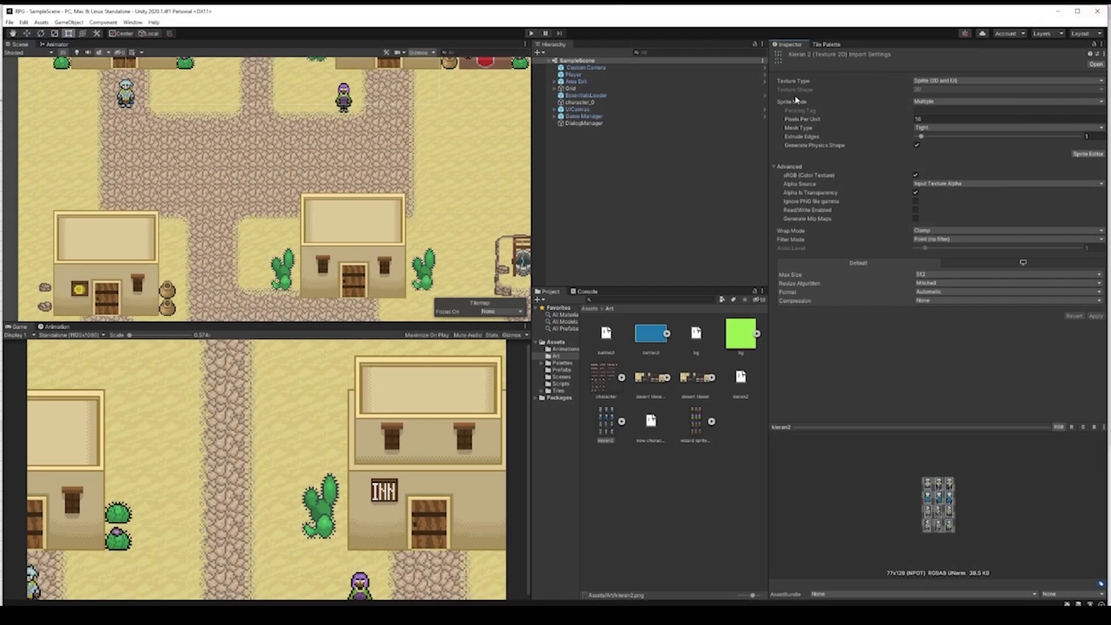
pyautogui.click(532, 33)
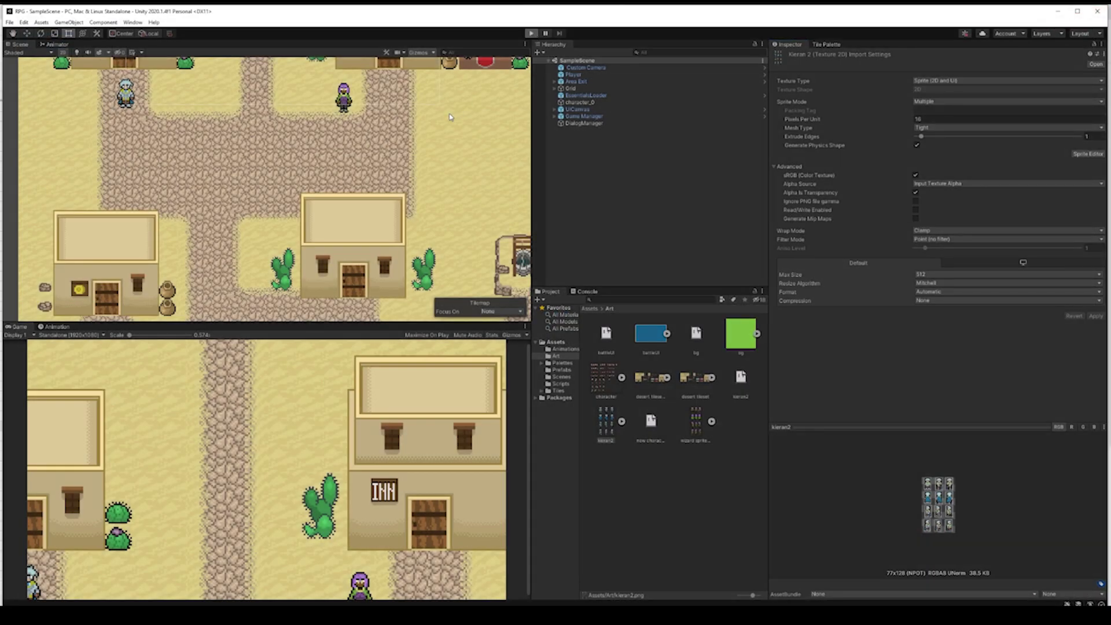
# Walk the player character right, then down and left through the town streets.
pyautogui.press('Right')
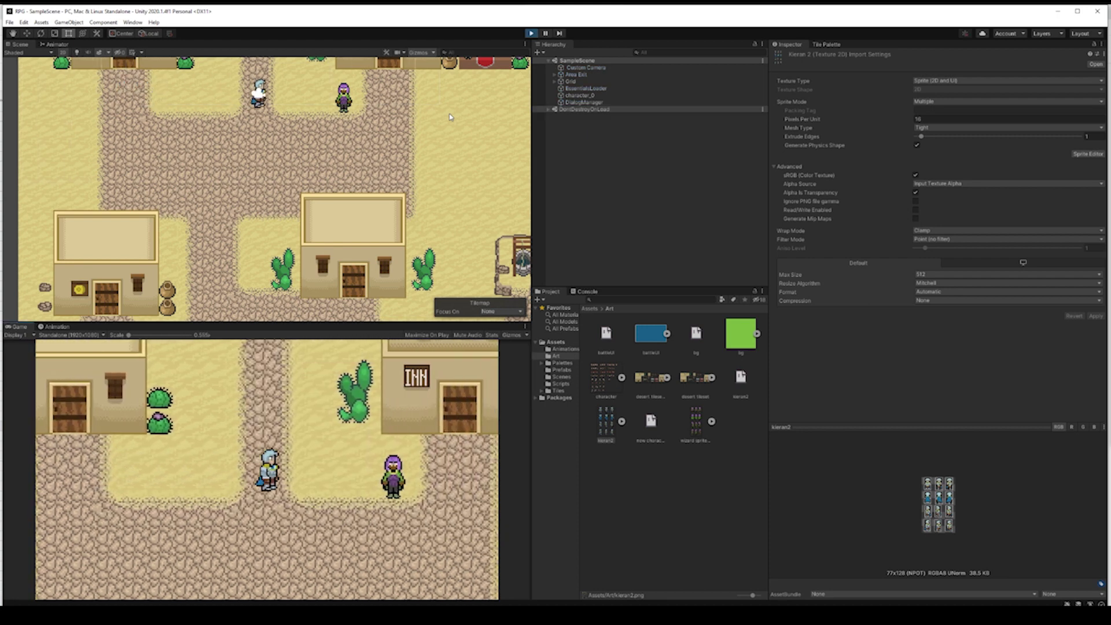
pyautogui.press('Down')
pyautogui.press('Right')
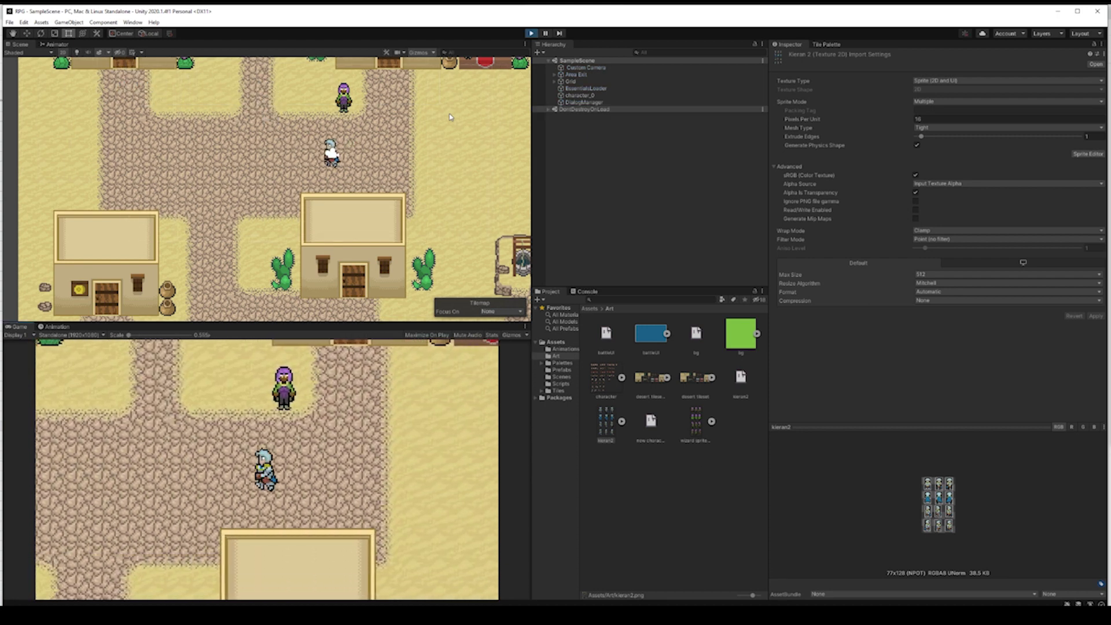
pyautogui.press('Left')
pyautogui.press('Down')
pyautogui.press('Left')
pyautogui.press('Down')
pyautogui.press('Left')
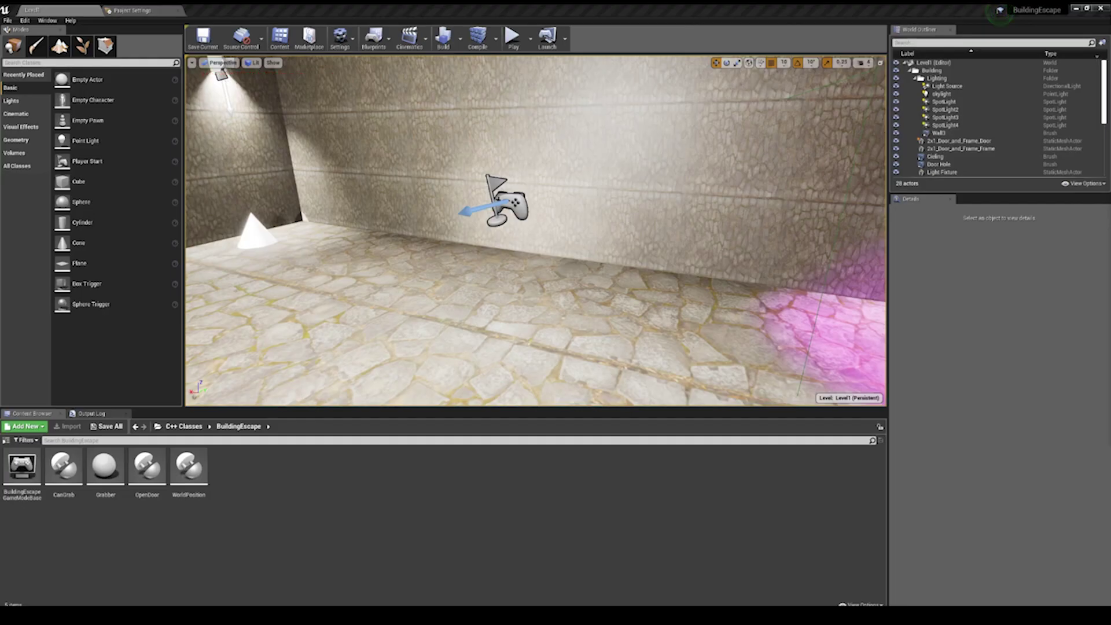
# Open CanGrab.h from C++ Classes > BuildingEscape in a maximised VS Code window.
pyautogui.click(136, 426)
pyautogui.click(30, 464)
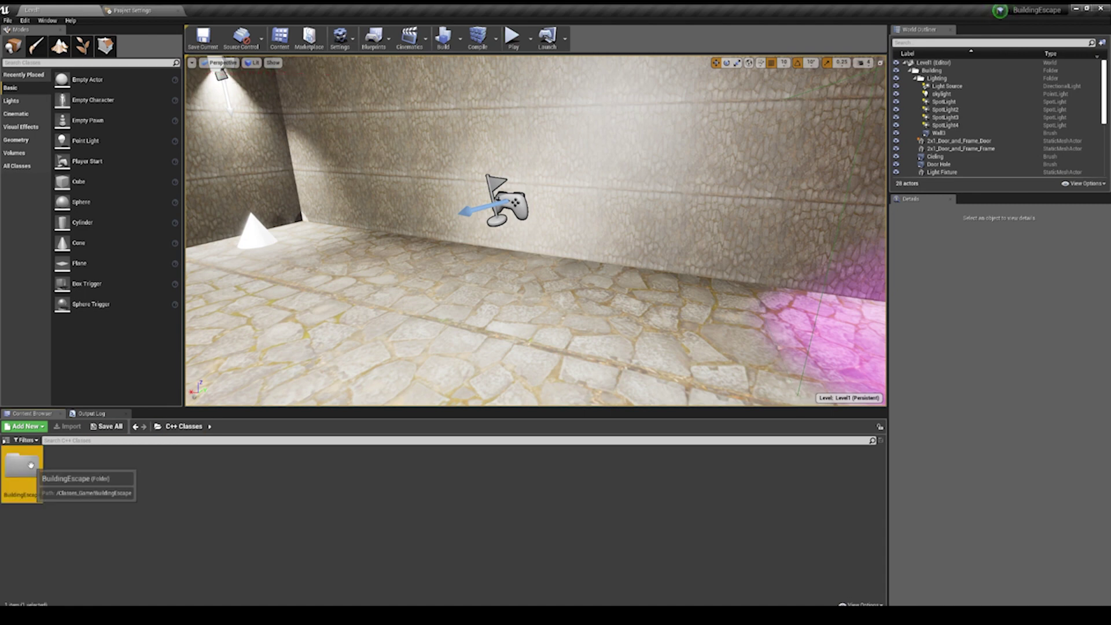
pyautogui.doubleClick(31, 465)
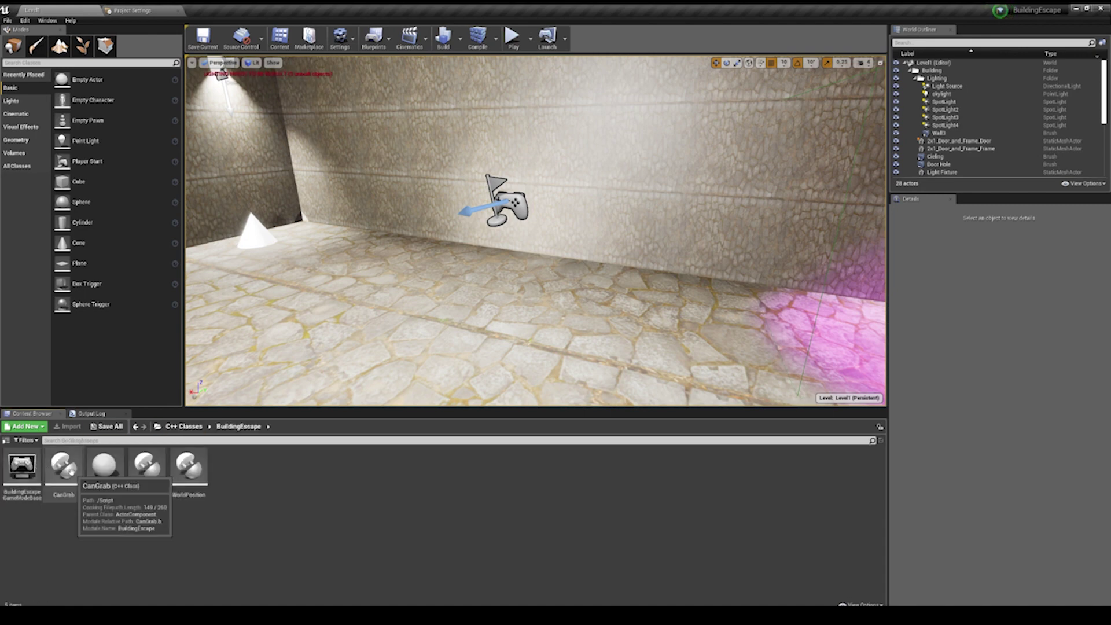
pyautogui.doubleClick(63, 465)
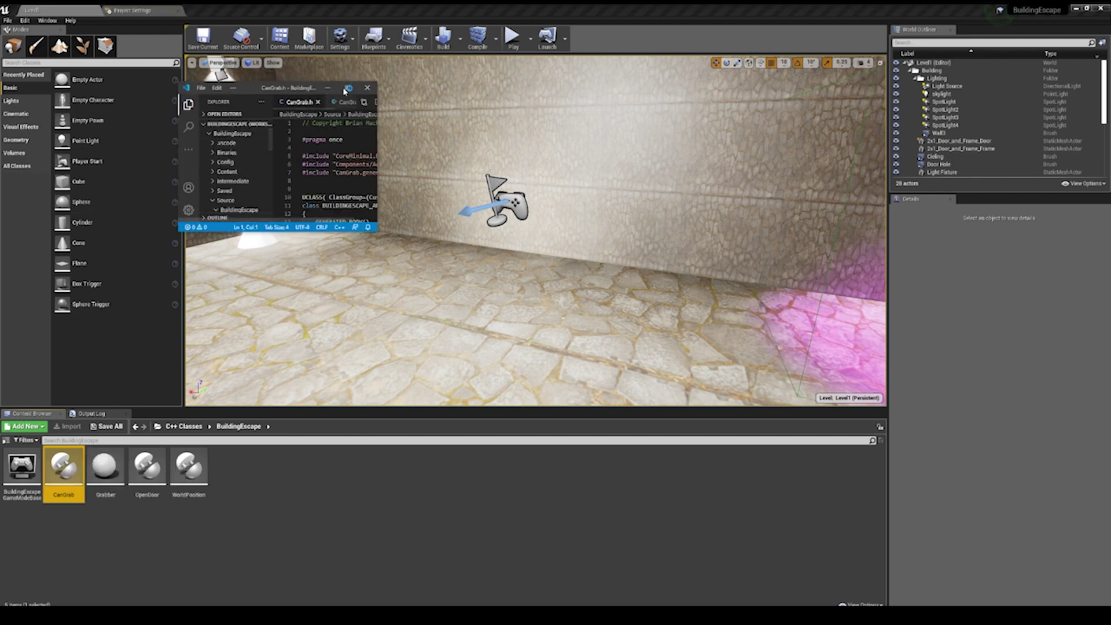
pyautogui.click(347, 89)
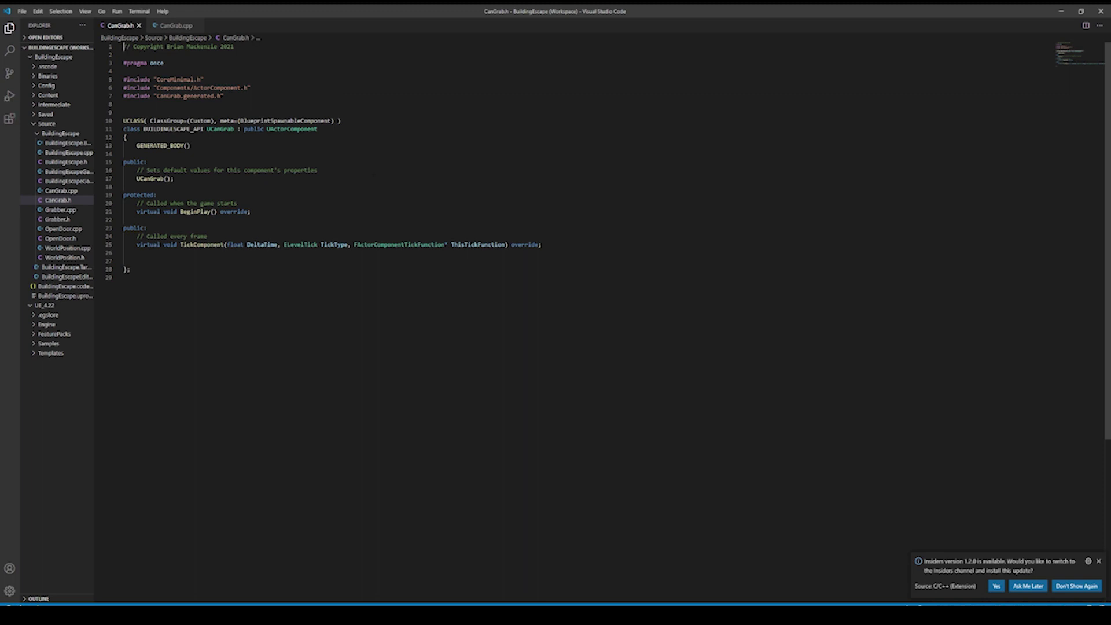
# View BuildingEscape.Build.cs and BuildingEscape.h, then switch back to the Unreal Editor.
pyautogui.click(68, 144)
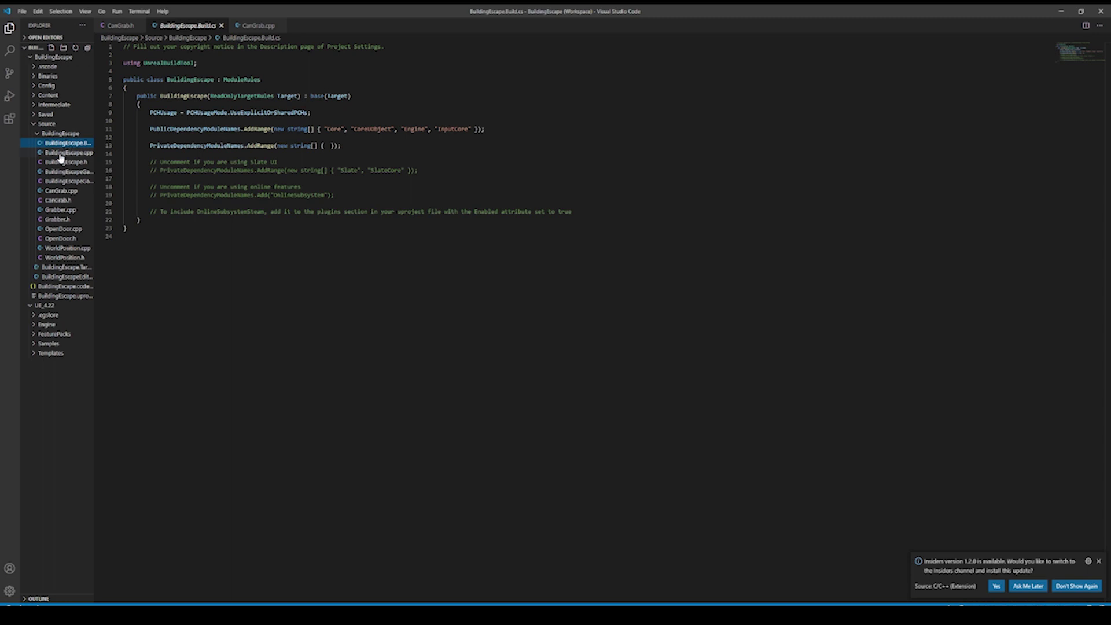
pyautogui.click(63, 163)
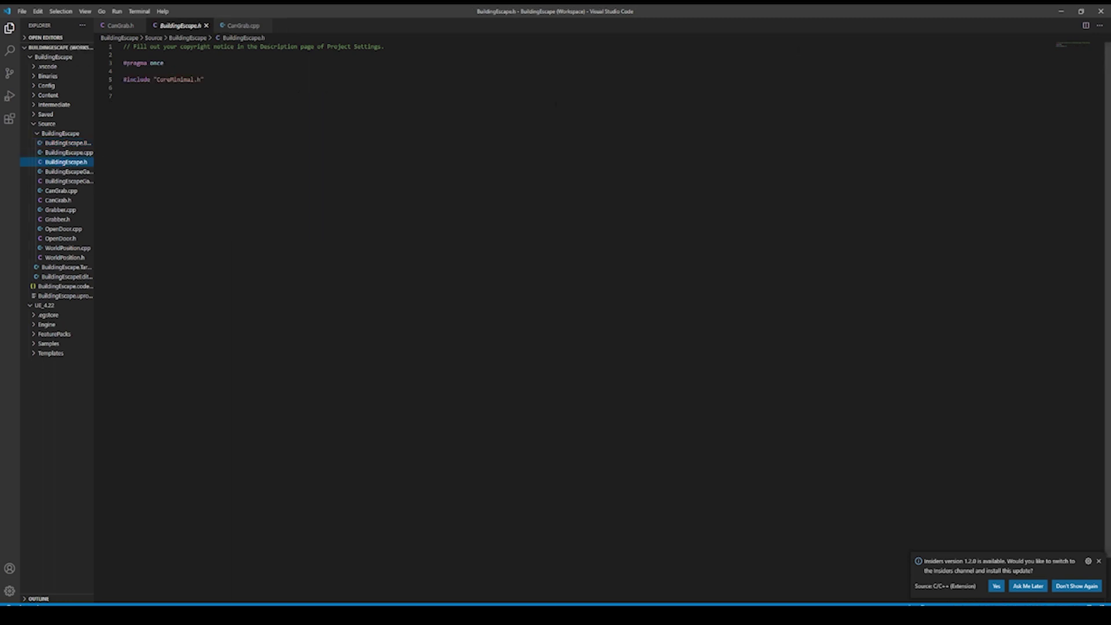
pyautogui.hotkey('alt', 'Tab')
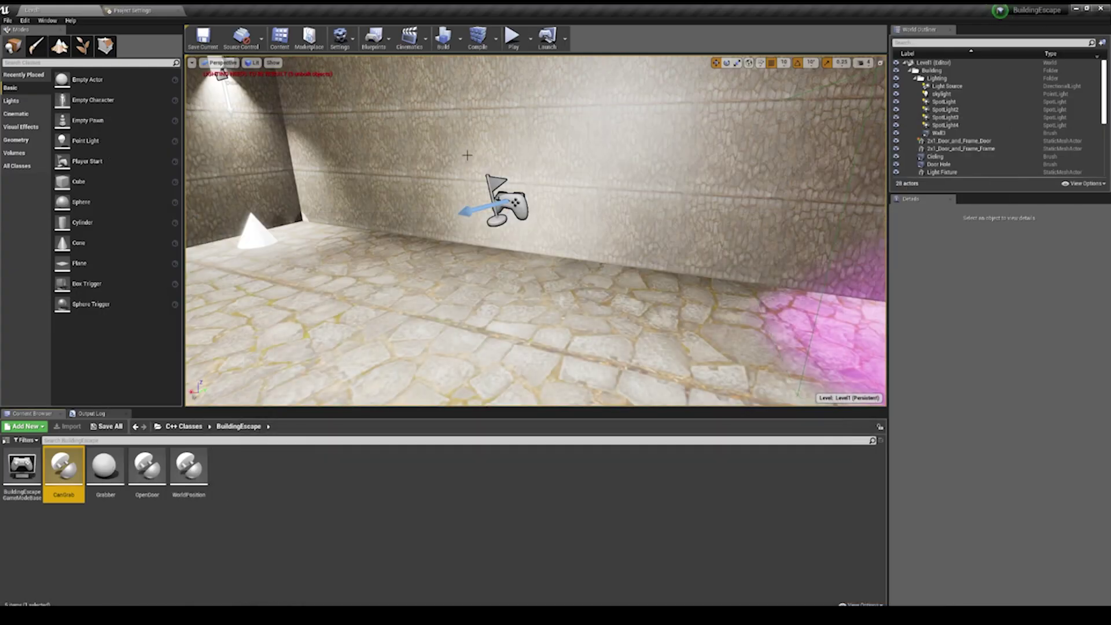
# Play Level1 in the editor and walk forward through the opening doorway.
pyautogui.click(510, 40)
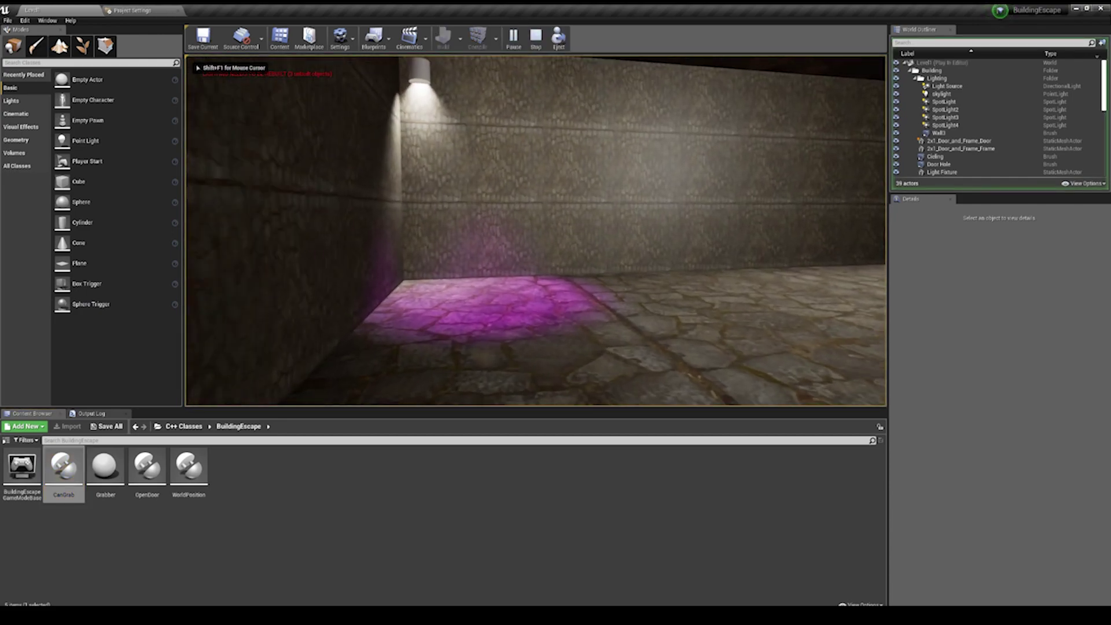
pyautogui.press('w')
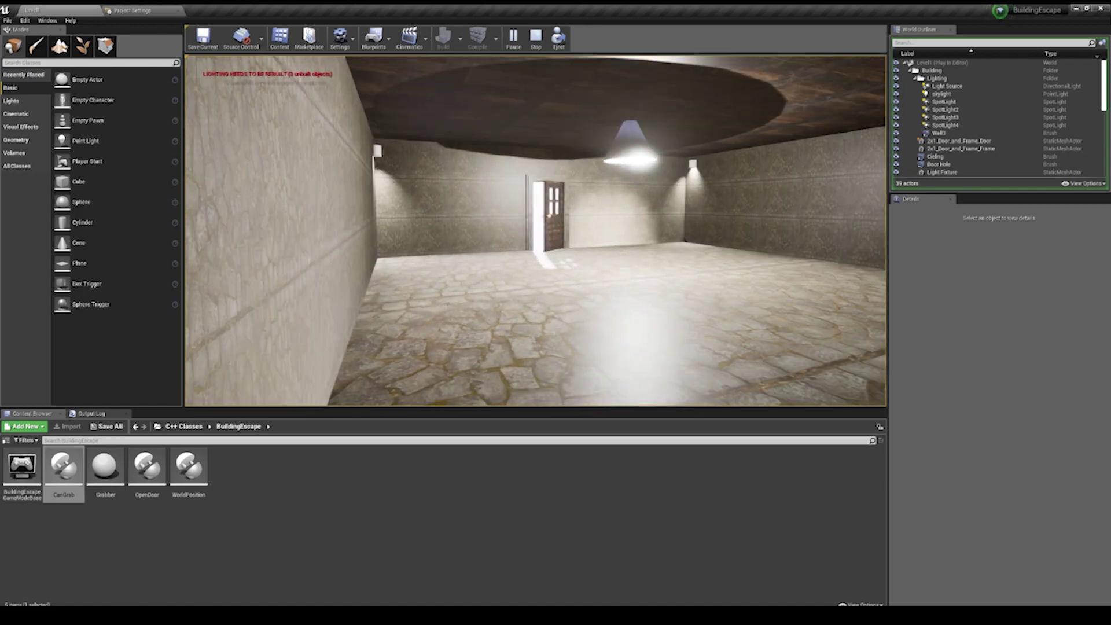
pyautogui.press('w')
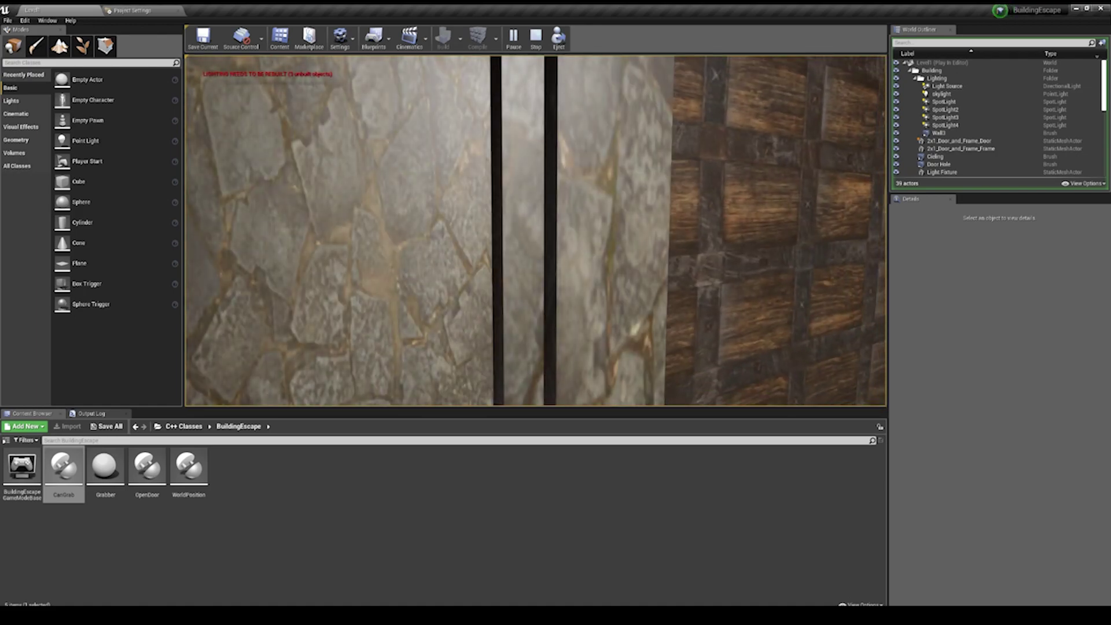
# Walk the hero down, left, right and up the road, then exit Play mode.
pyautogui.press('Escape')
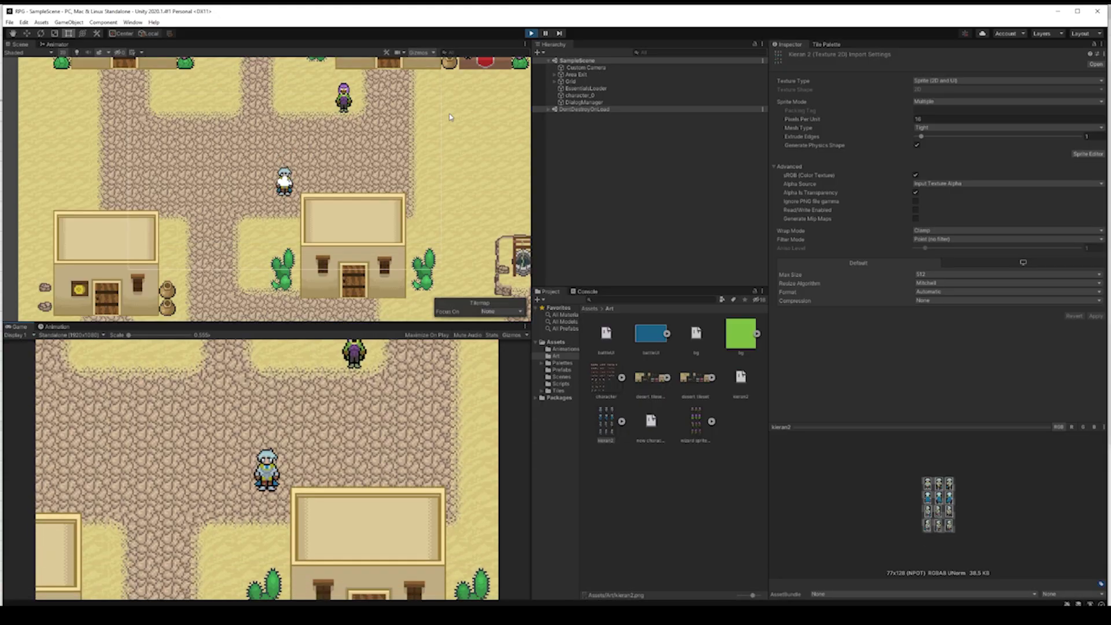
pyautogui.press('Down')
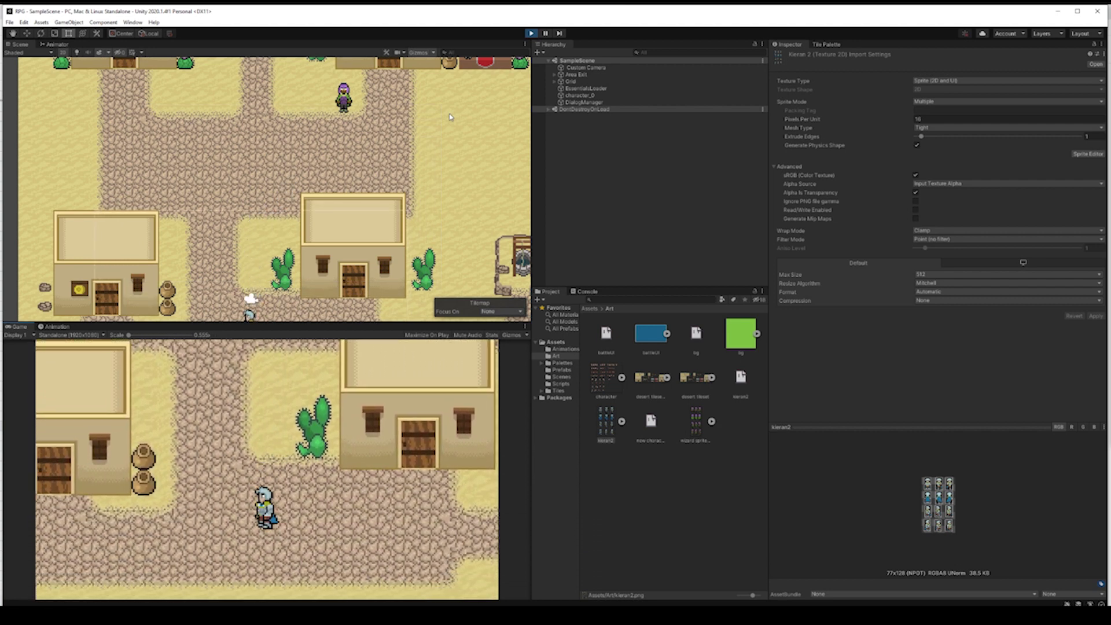
pyautogui.press('Left')
pyautogui.press('Right')
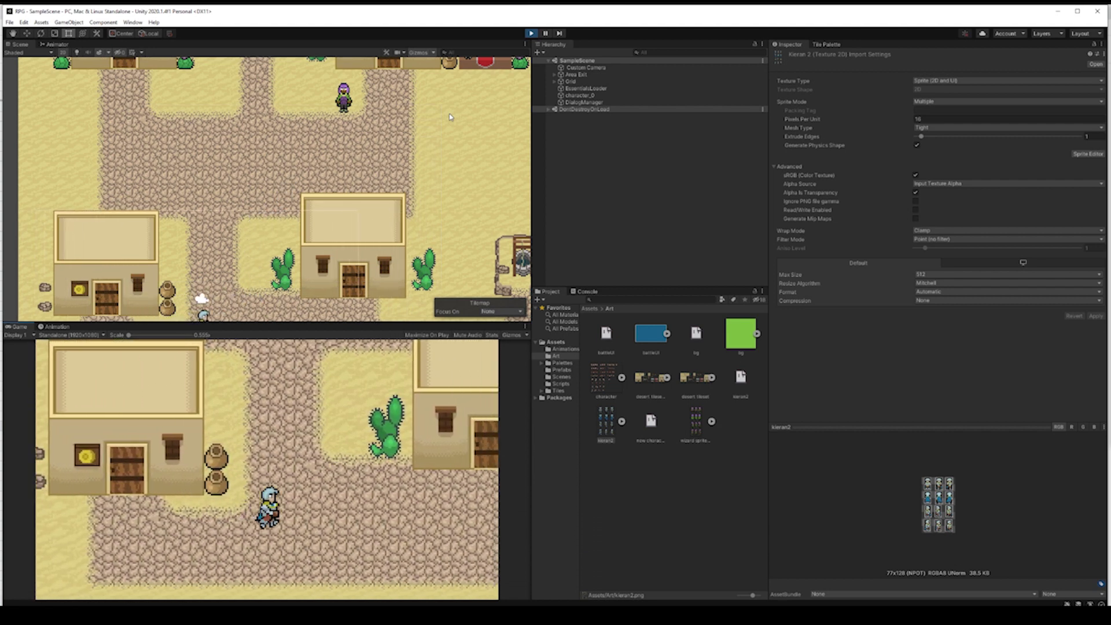
pyautogui.press('Up')
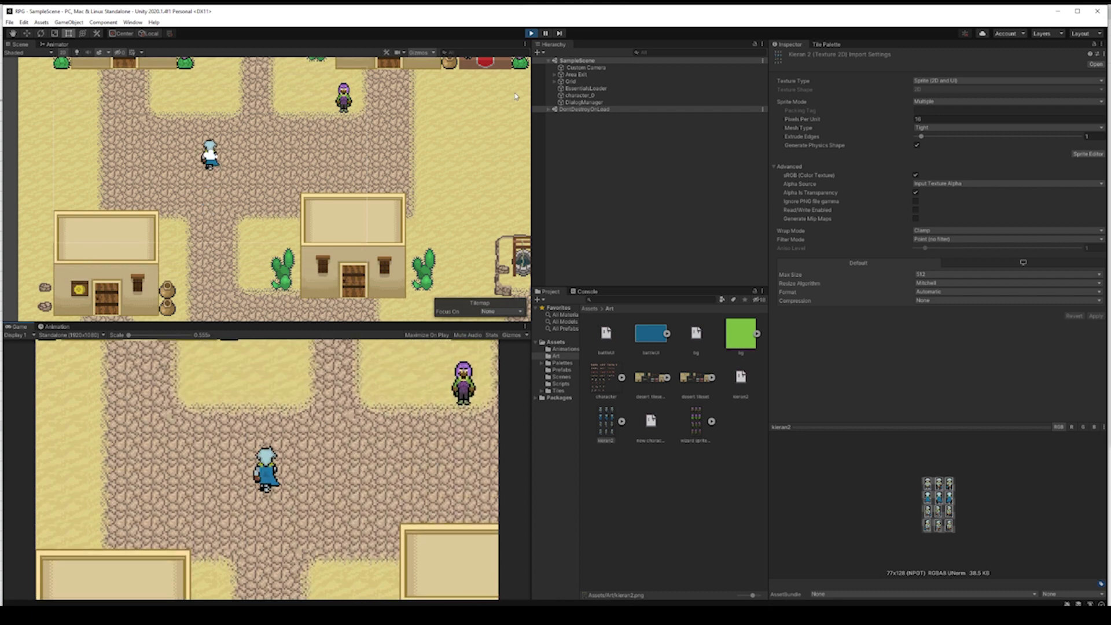
pyautogui.click(531, 33)
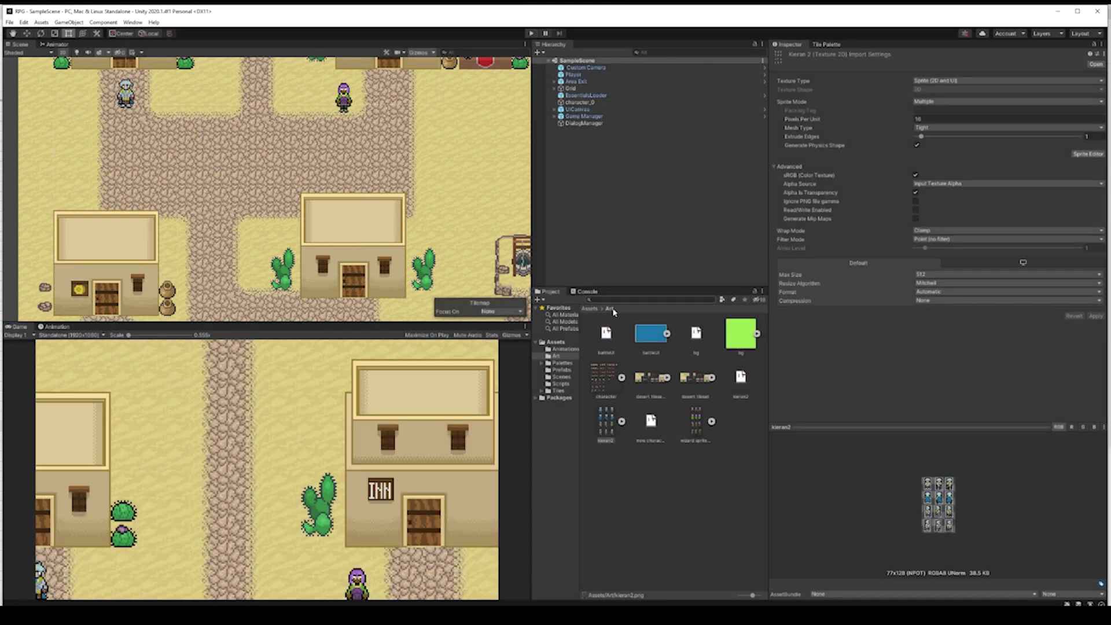
# Show the Scripts folder and select the Entity script.
pyautogui.click(560, 384)
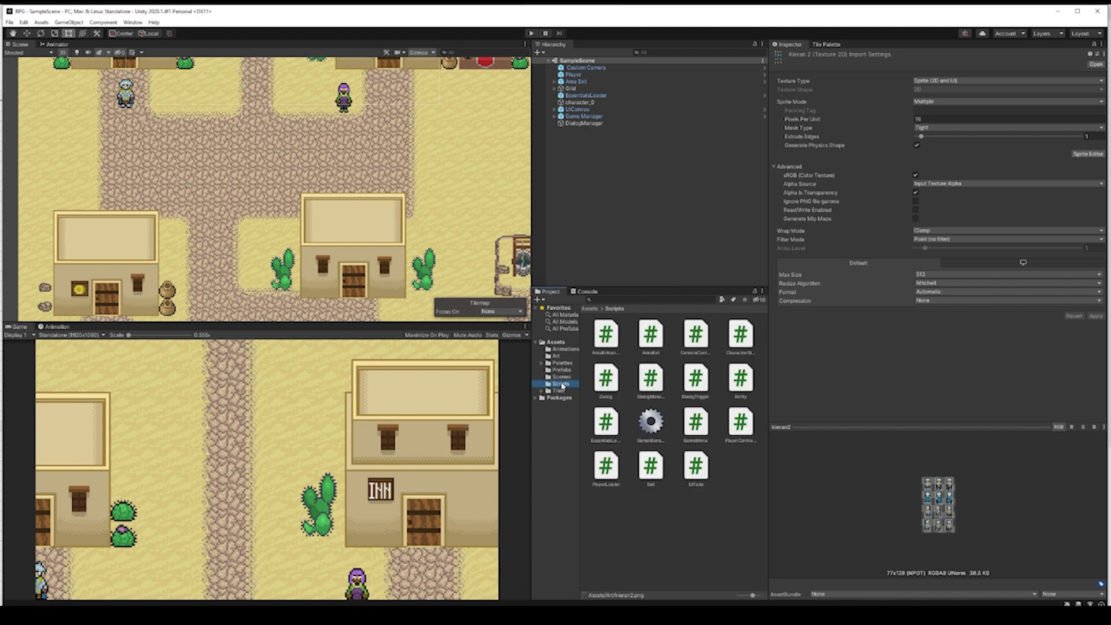
pyautogui.click(742, 379)
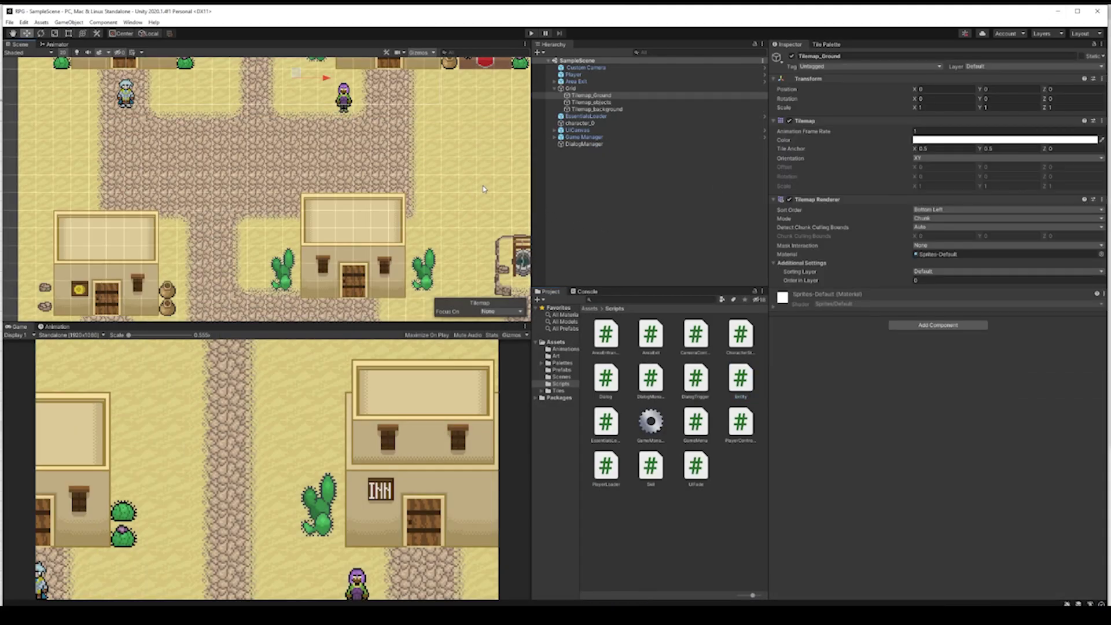
# Open the Desert City tile palette and select the cobblestone tile.
pyautogui.click(827, 46)
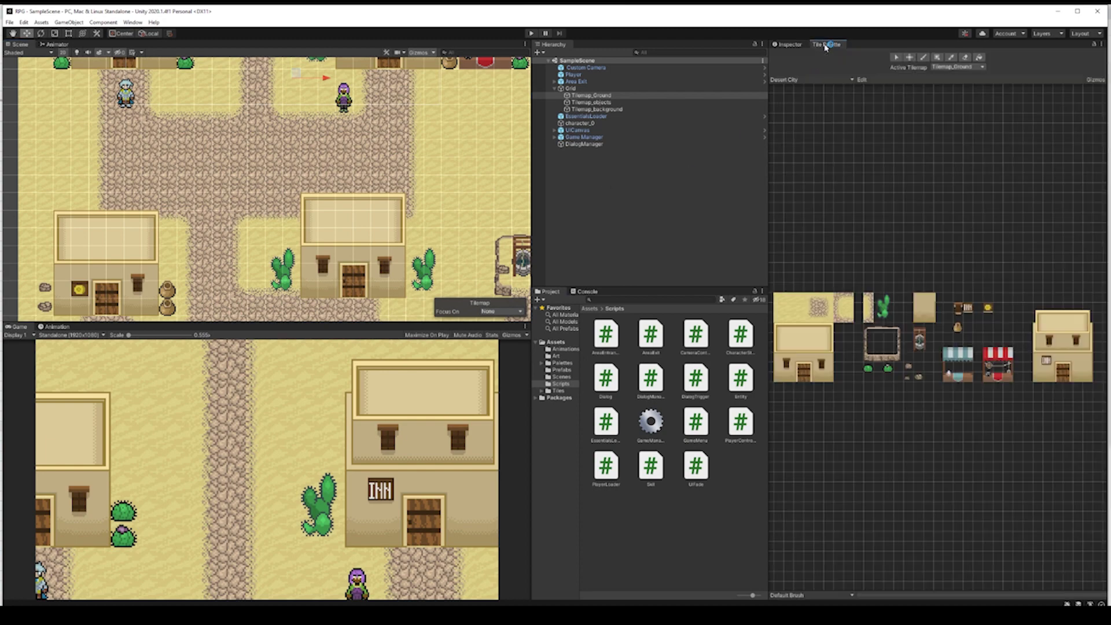
pyautogui.click(805, 296)
pyautogui.scroll(-1, 357, 170)
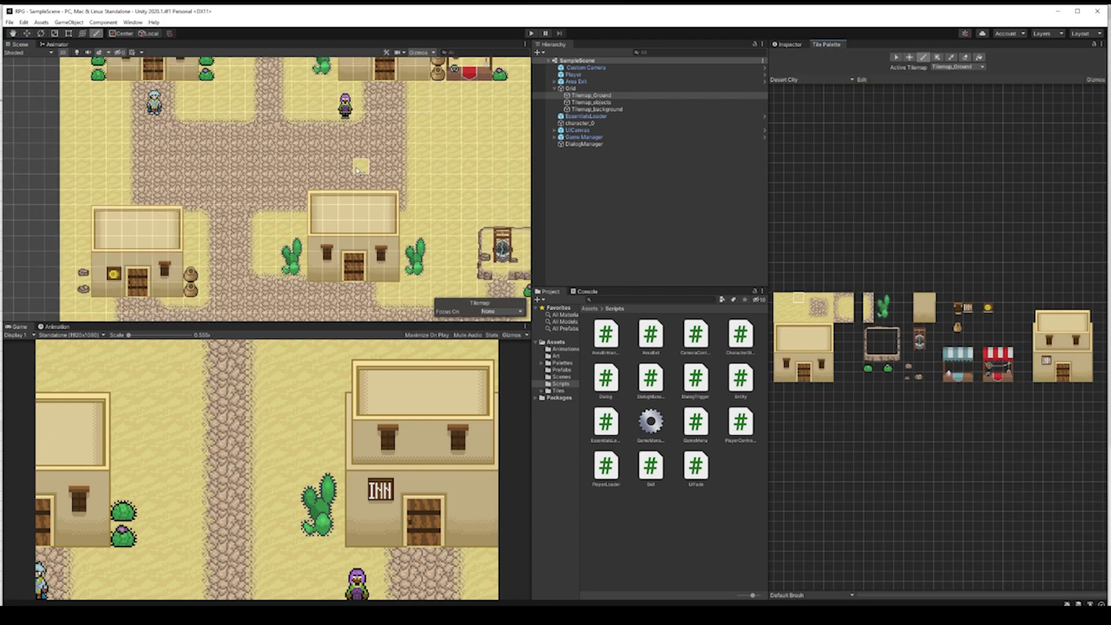
pyautogui.click(818, 308)
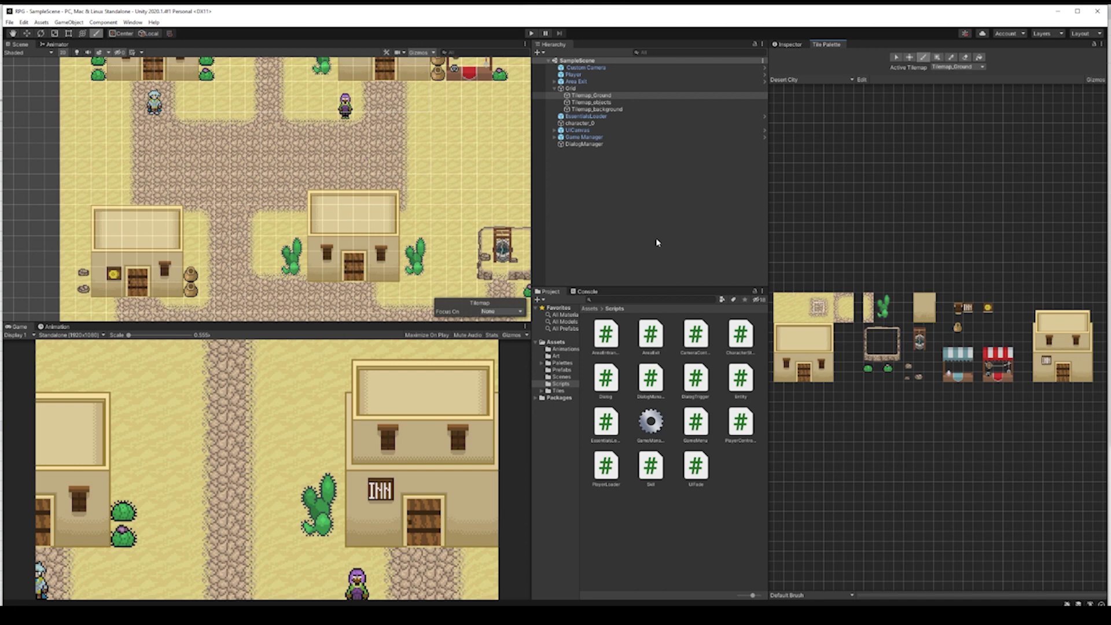
# Paint three rows of cobblestones extending the road east from the main path.
pyautogui.click(411, 166)
pyautogui.moveTo(426, 167); pyautogui.dragTo(522, 167)
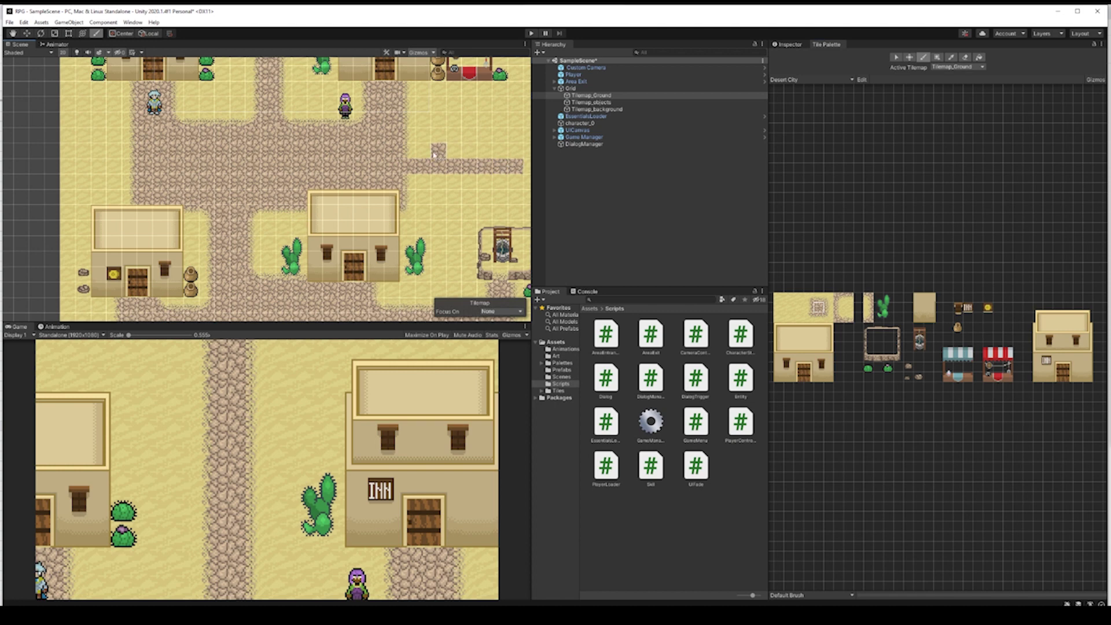
pyautogui.moveTo(414, 151); pyautogui.dragTo(530, 153)
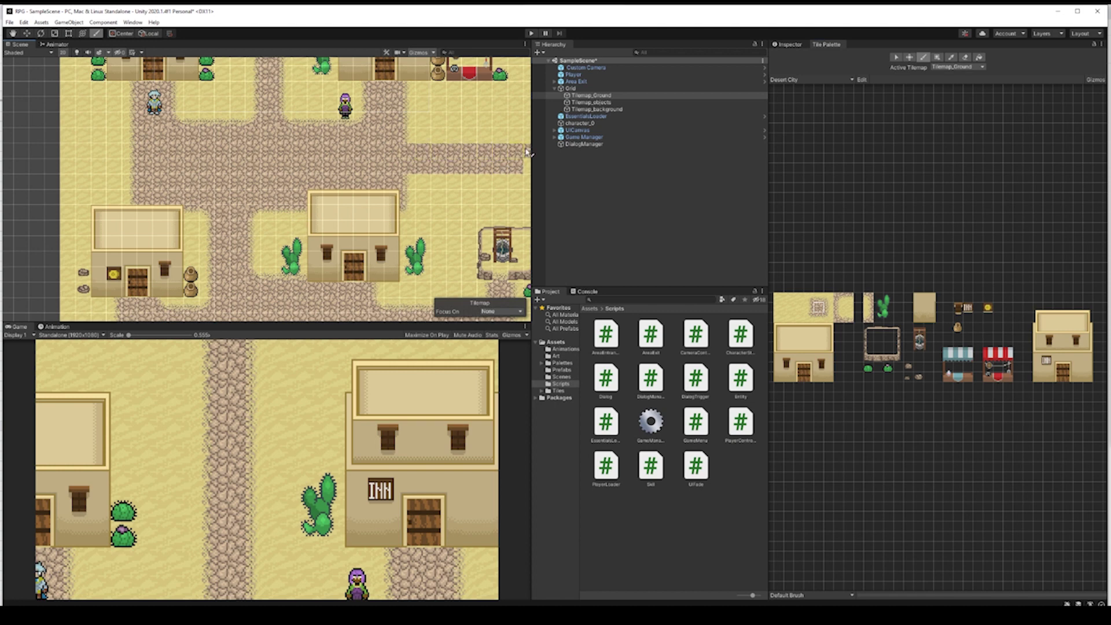
pyautogui.click(822, 298)
pyautogui.moveTo(416, 142); pyautogui.dragTo(511, 141)
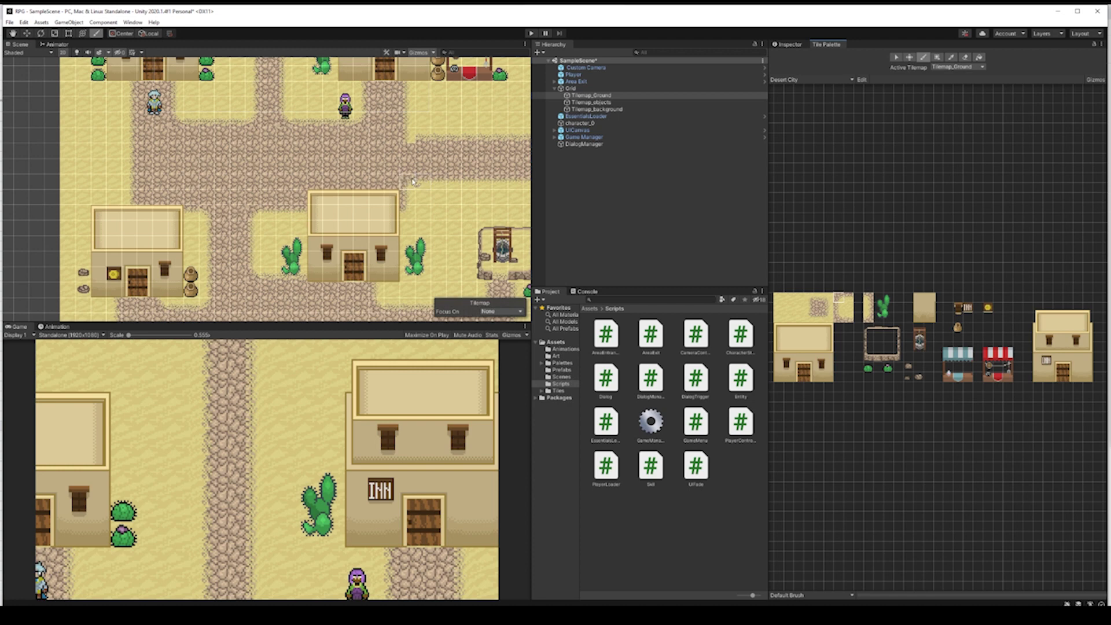
pyautogui.click(866, 319)
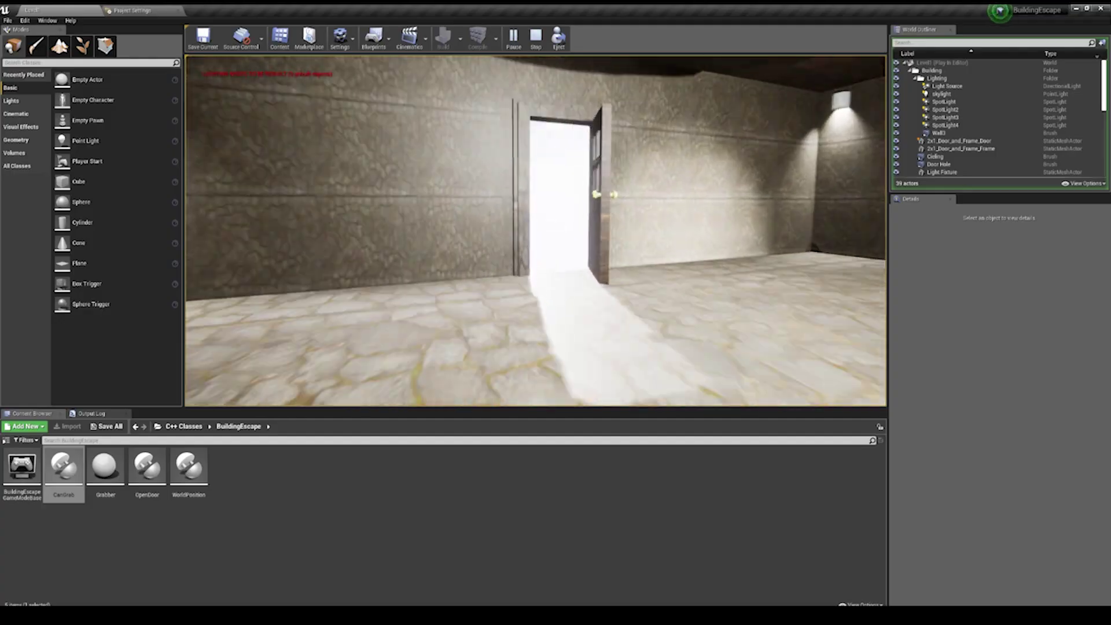
# Stop the running level and select 2x1_Door_and_Frame_Door to show its properties.
pyautogui.press('Escape')
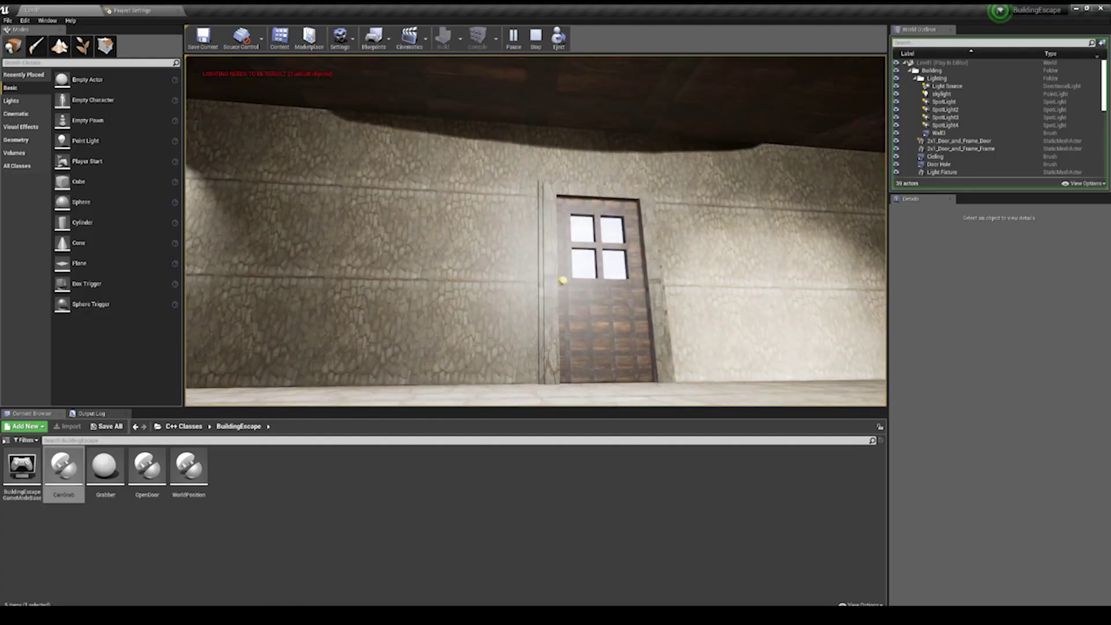
pyautogui.click(637, 272)
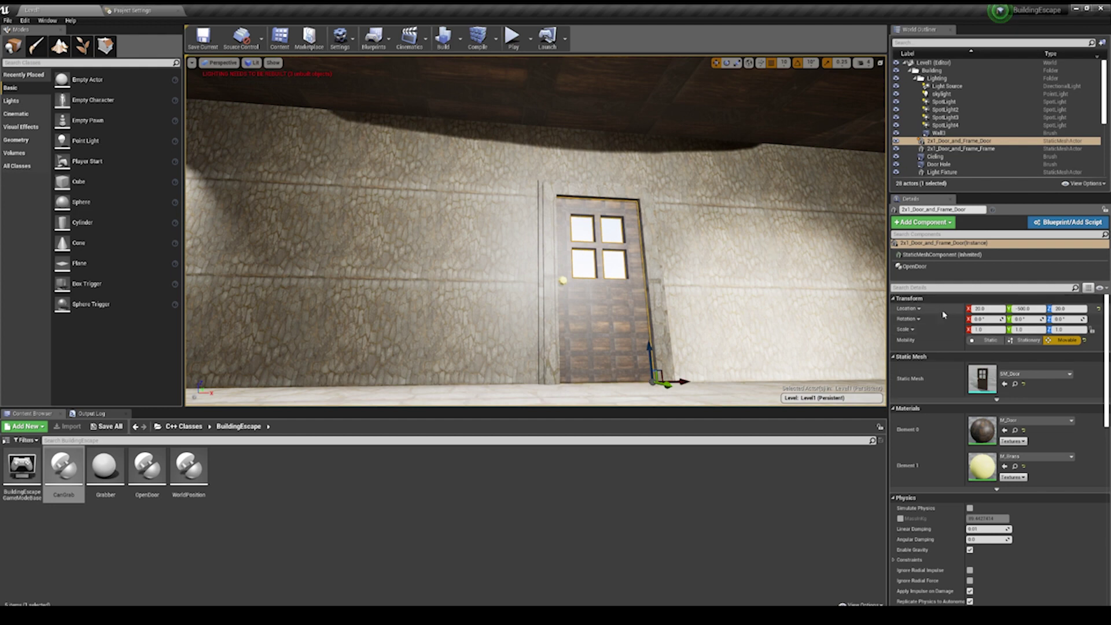
pyautogui.scroll(-1, 949, 347)
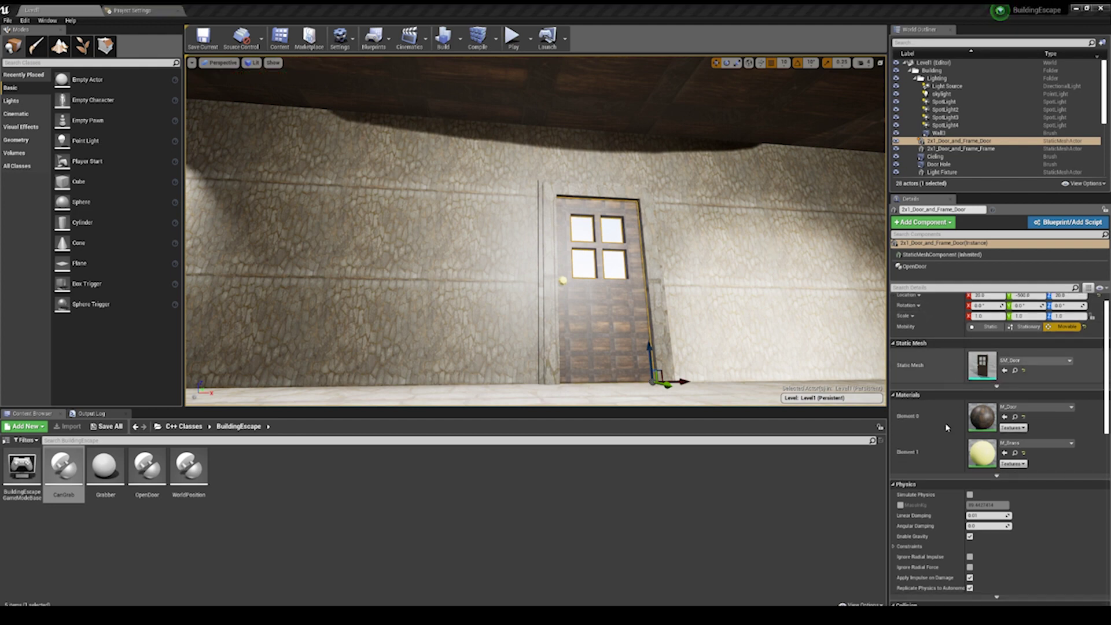
pyautogui.scroll(-3, 1096, 401)
pyautogui.moveTo(1107, 397); pyautogui.dragTo(1107, 519)
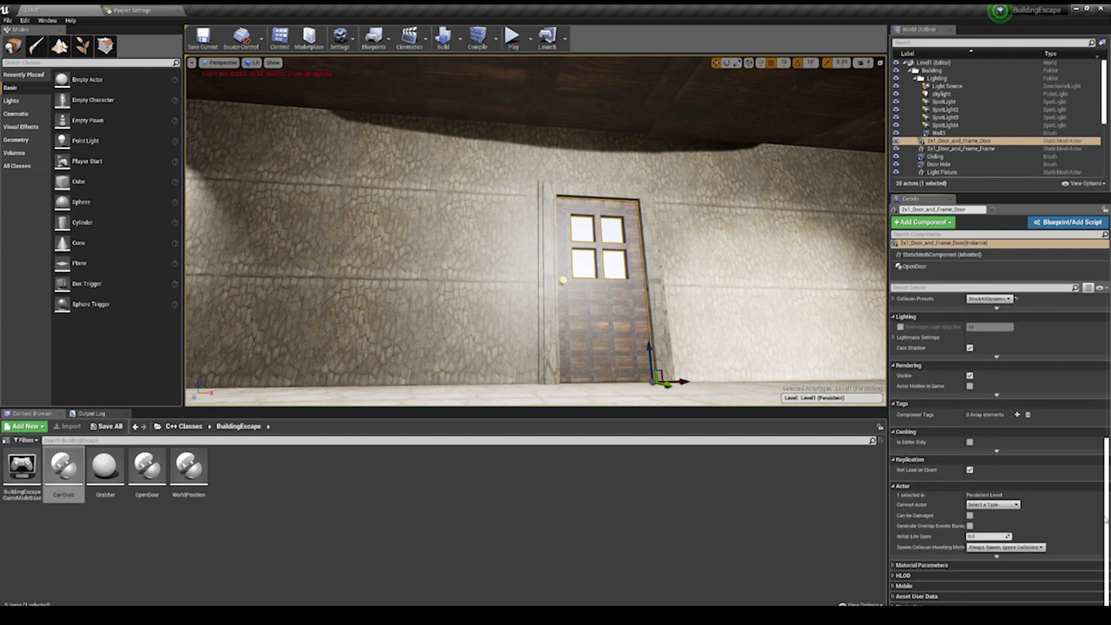
# Raise the OpenDoor component's Door Shutting Speed above 4.0 in Details.
pyautogui.click(952, 258)
pyautogui.click(952, 266)
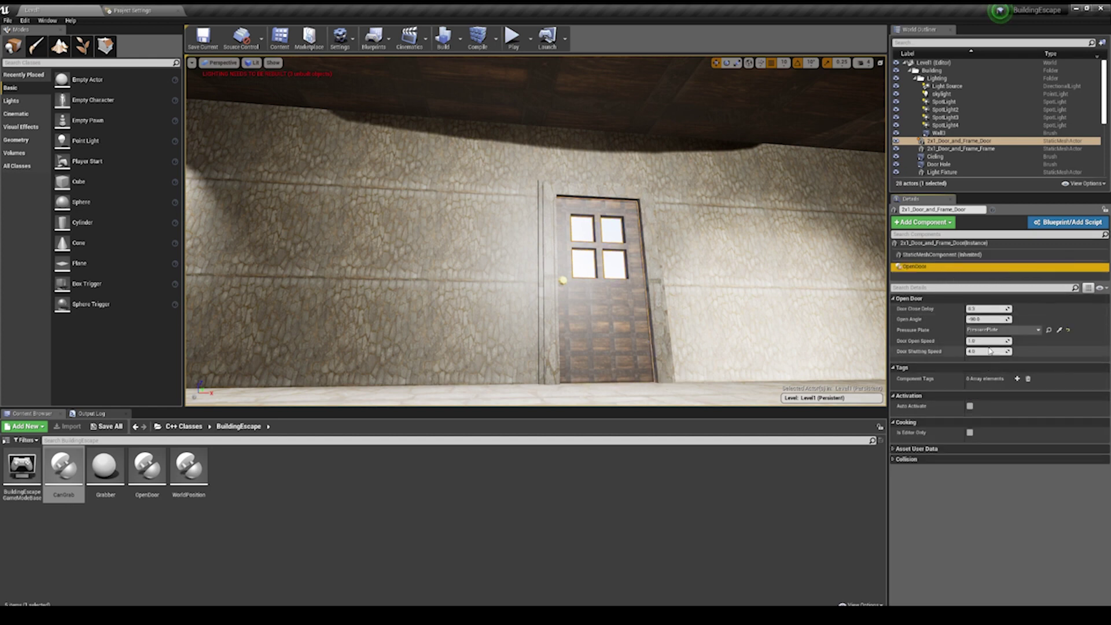
pyautogui.click(981, 351)
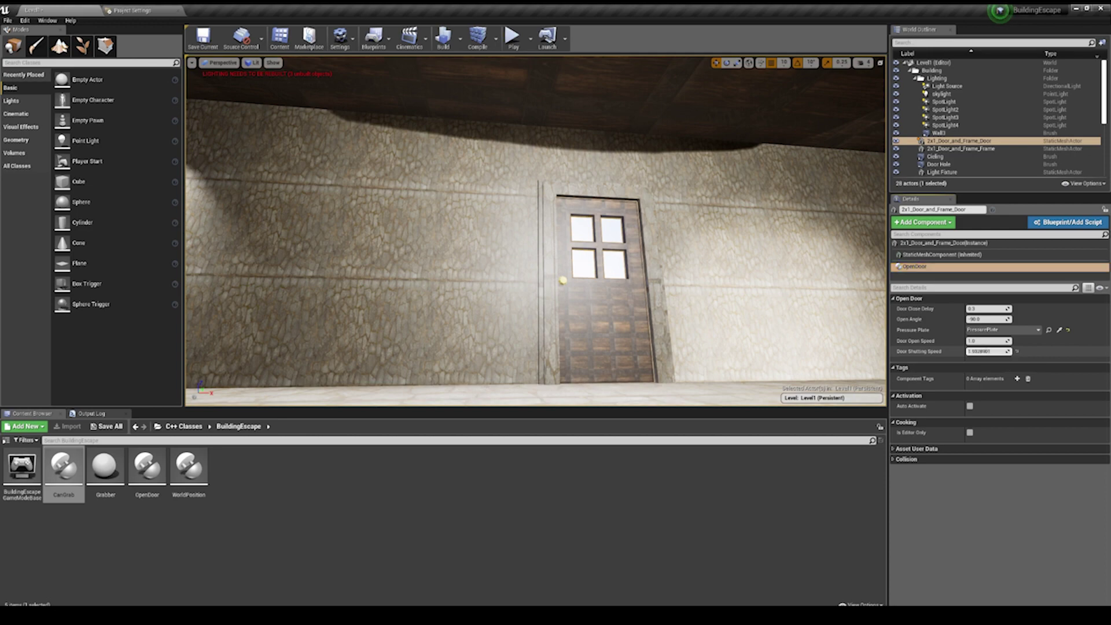
pyautogui.click(621, 156)
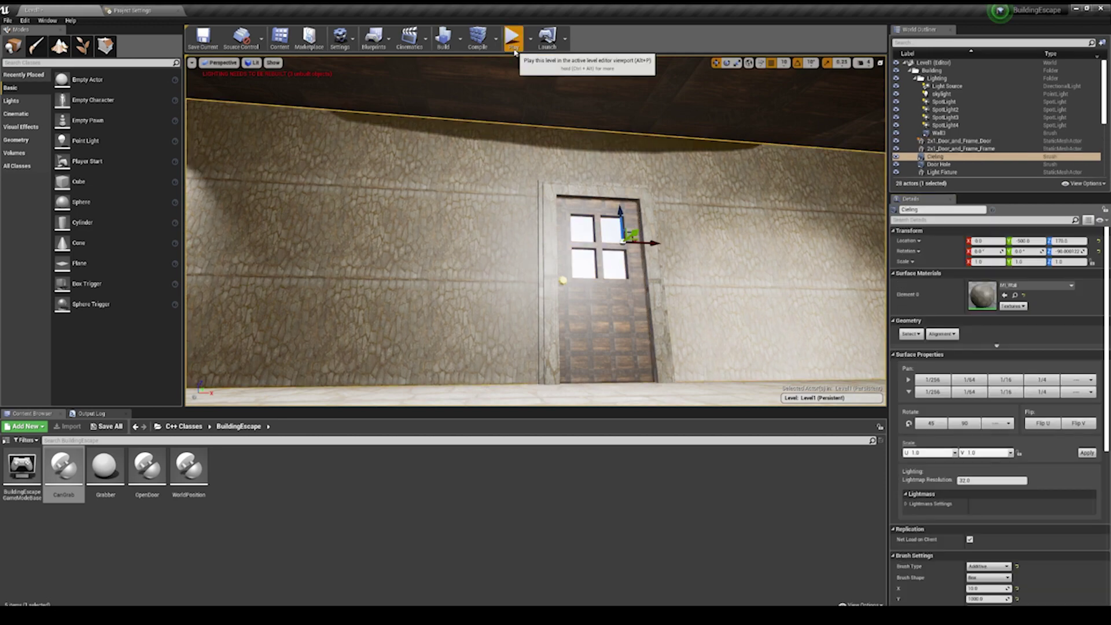
# Play the level and walk the player around the room to test the door.
pyautogui.click(513, 37)
pyautogui.click(567, 160)
pyautogui.press('w')
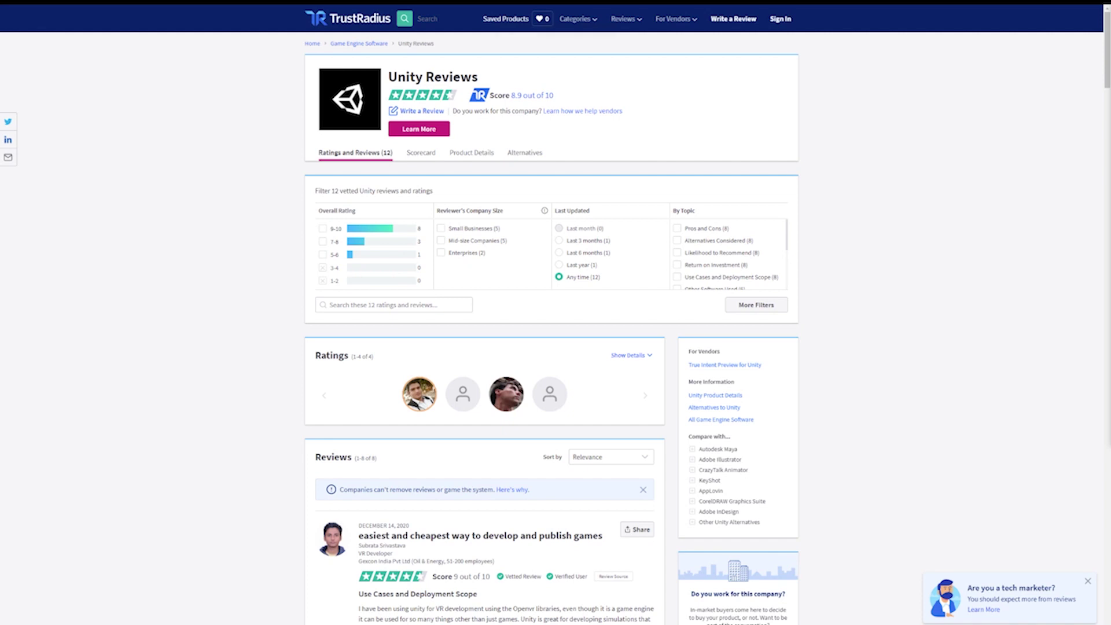
# Open the 'easiest and cheapest way to develop and publish games' review and scroll to Likelihood to Recommend.
pyautogui.scroll(-3, 761, 302)
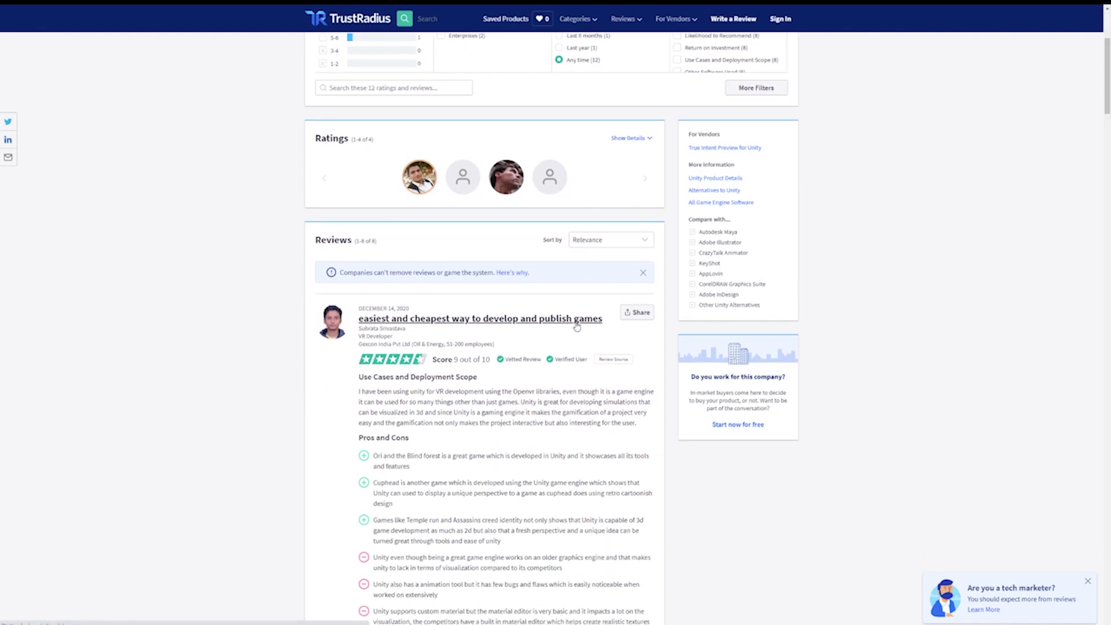
pyautogui.click(576, 325)
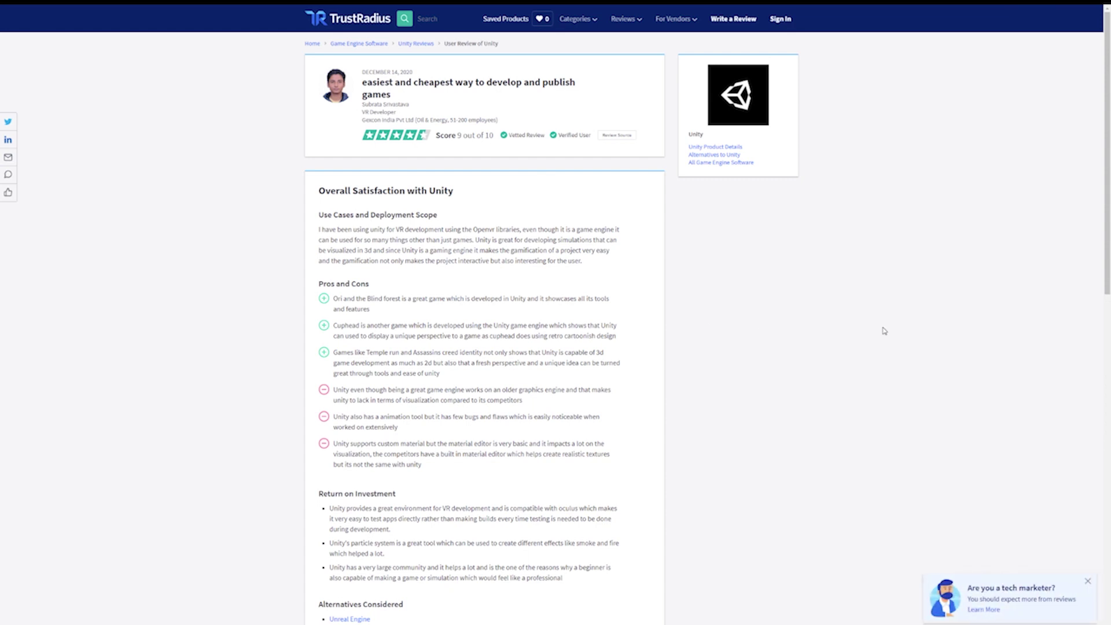
pyautogui.scroll(-2, 883, 331)
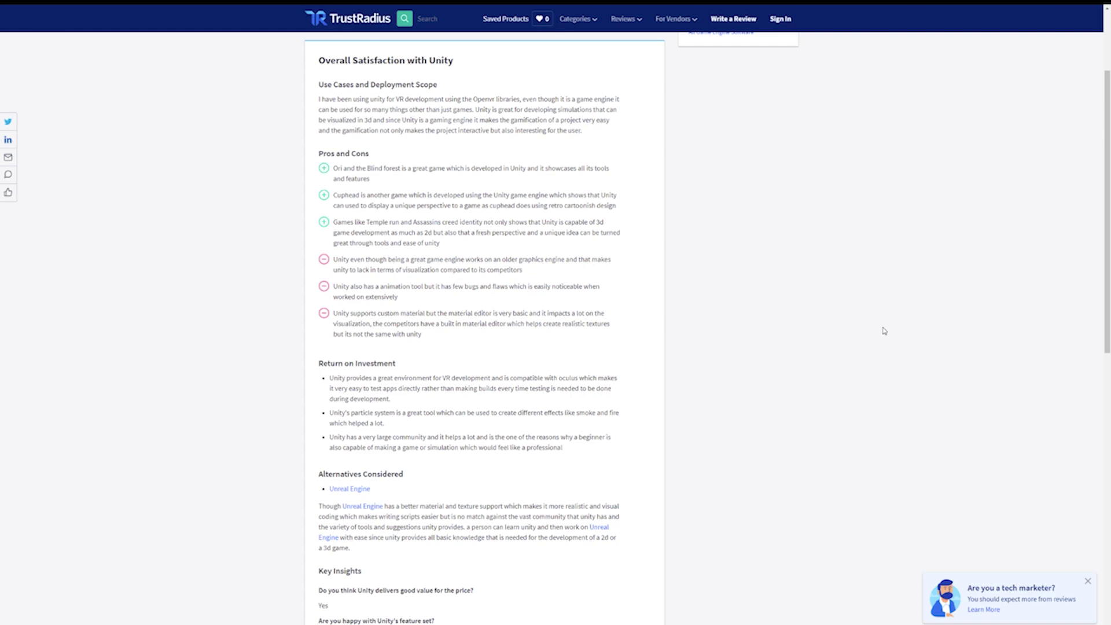
pyautogui.scroll(-3, 883, 331)
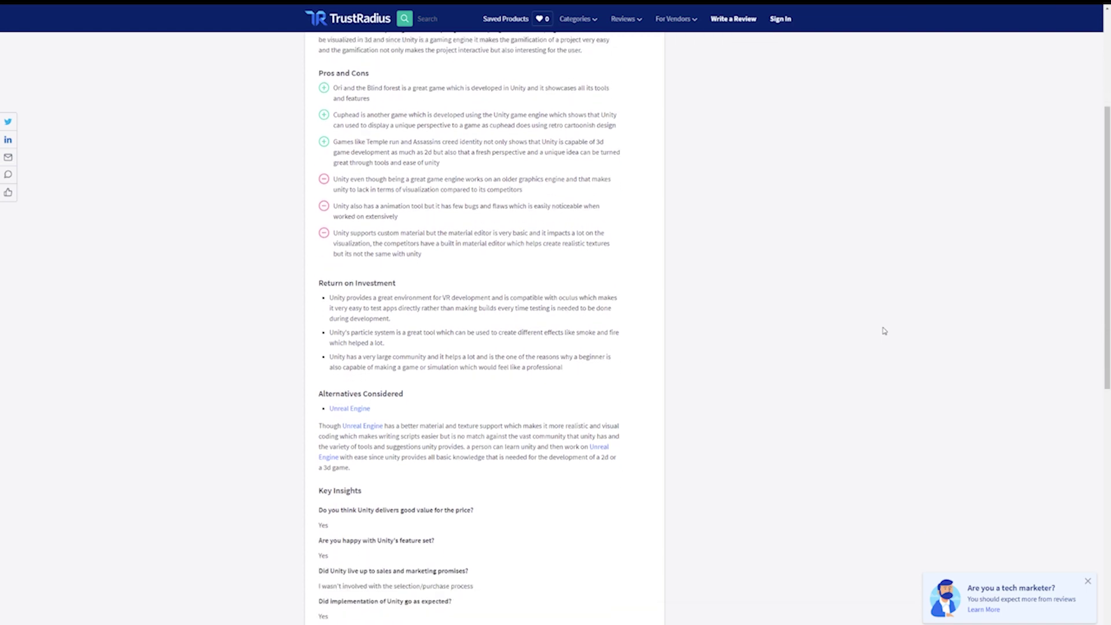
pyautogui.scroll(-2, 884, 330)
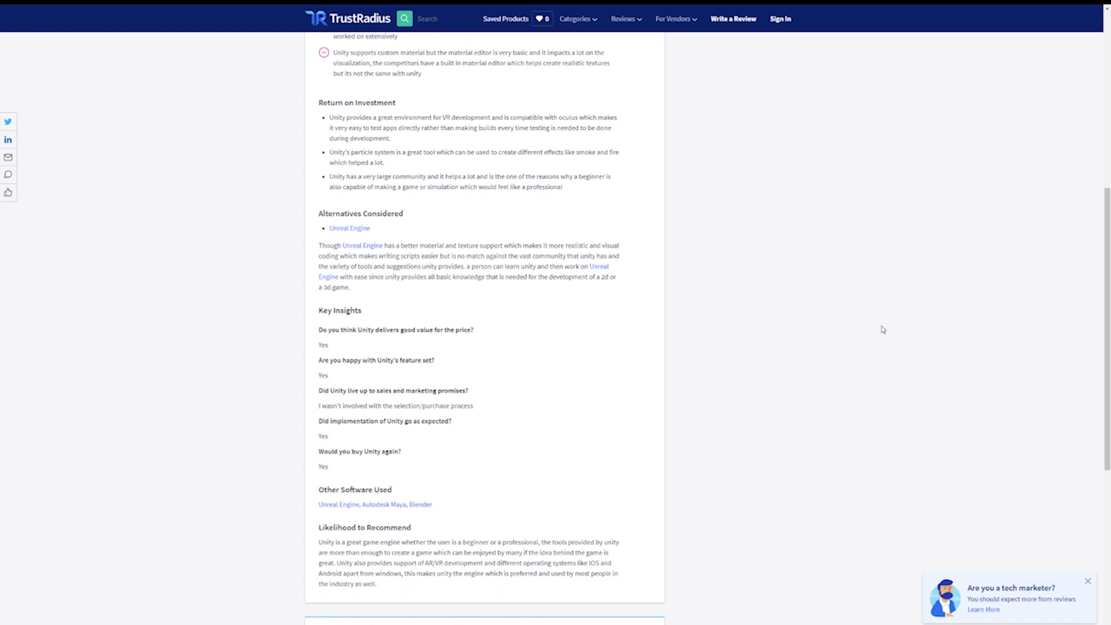